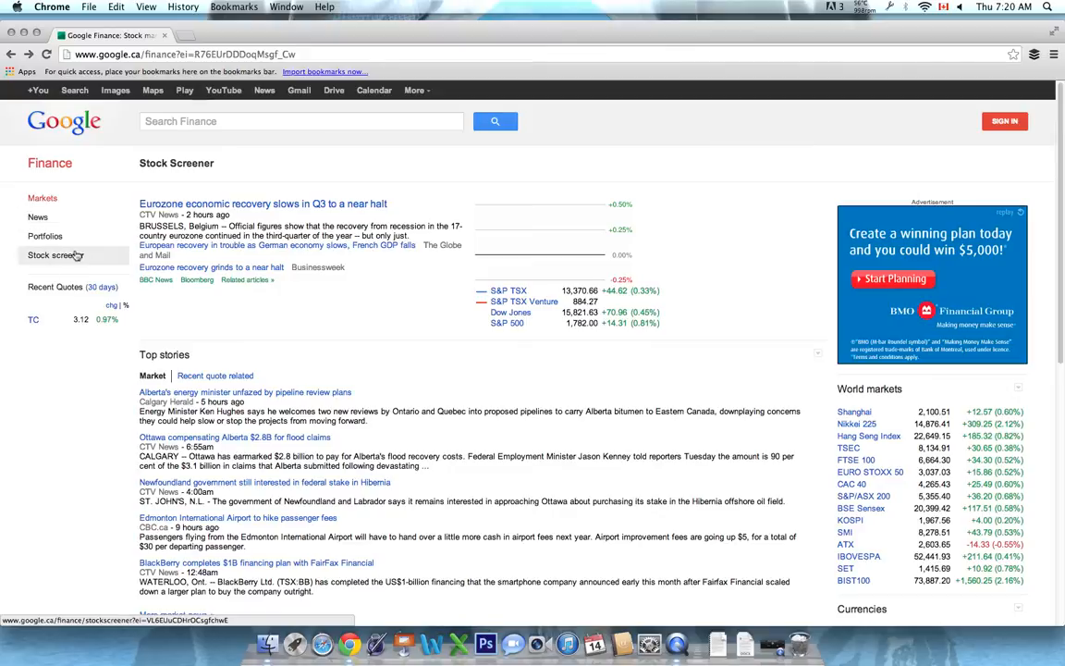
Open the stock screener and keep it set to United States stocks on the New York Stock Exchange (NYSE)
left_click(78, 256)
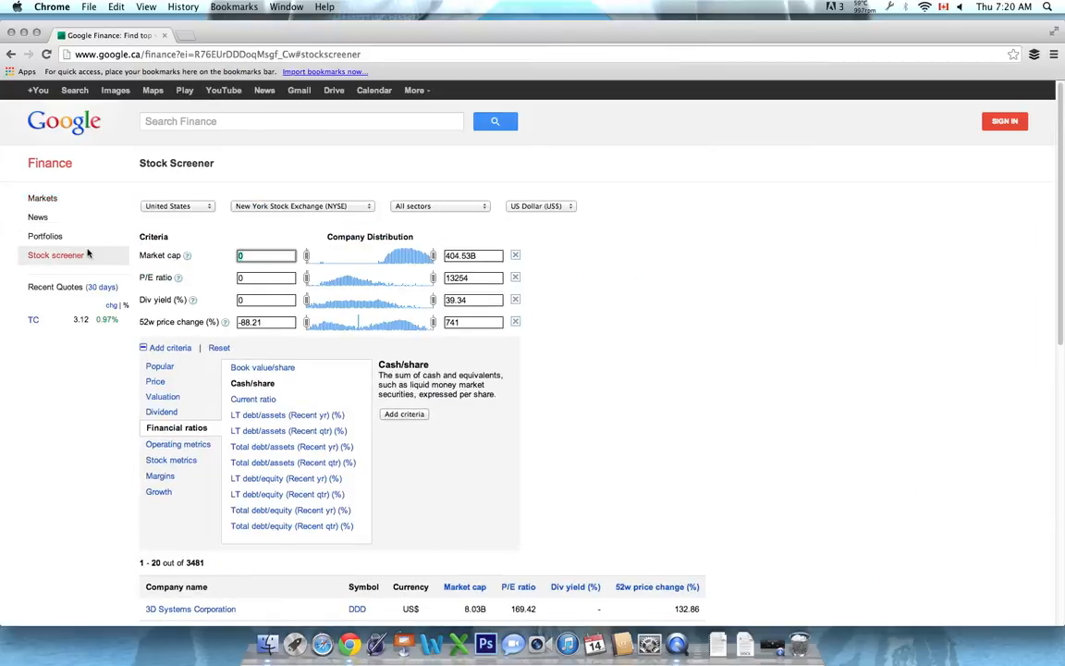
left_click(175, 207)
left_click(642, 302)
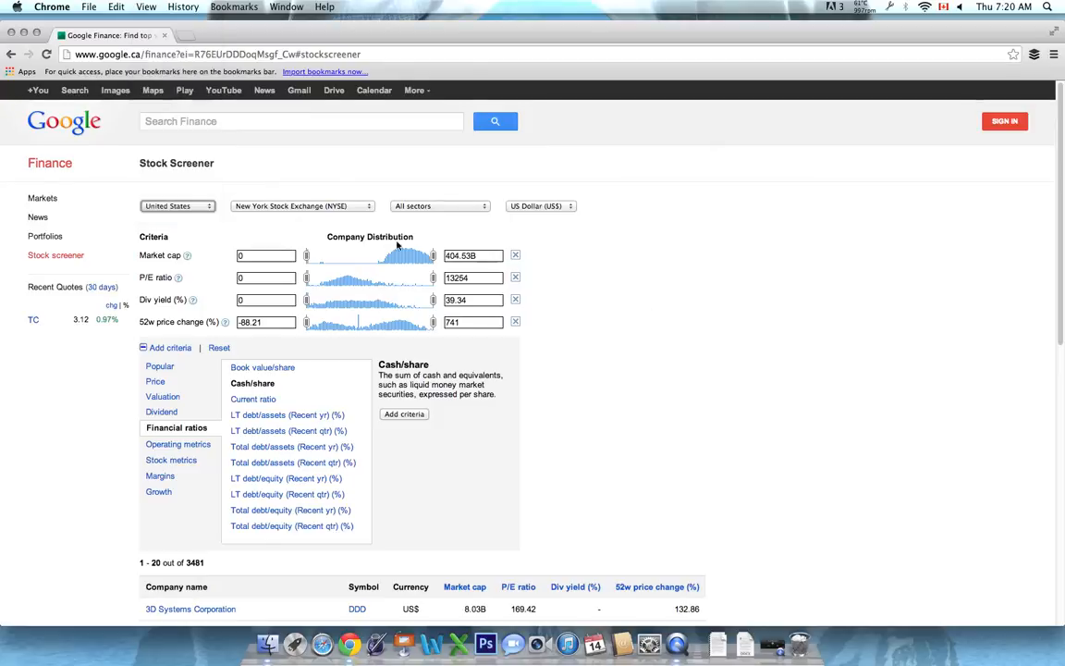
left_click(305, 207)
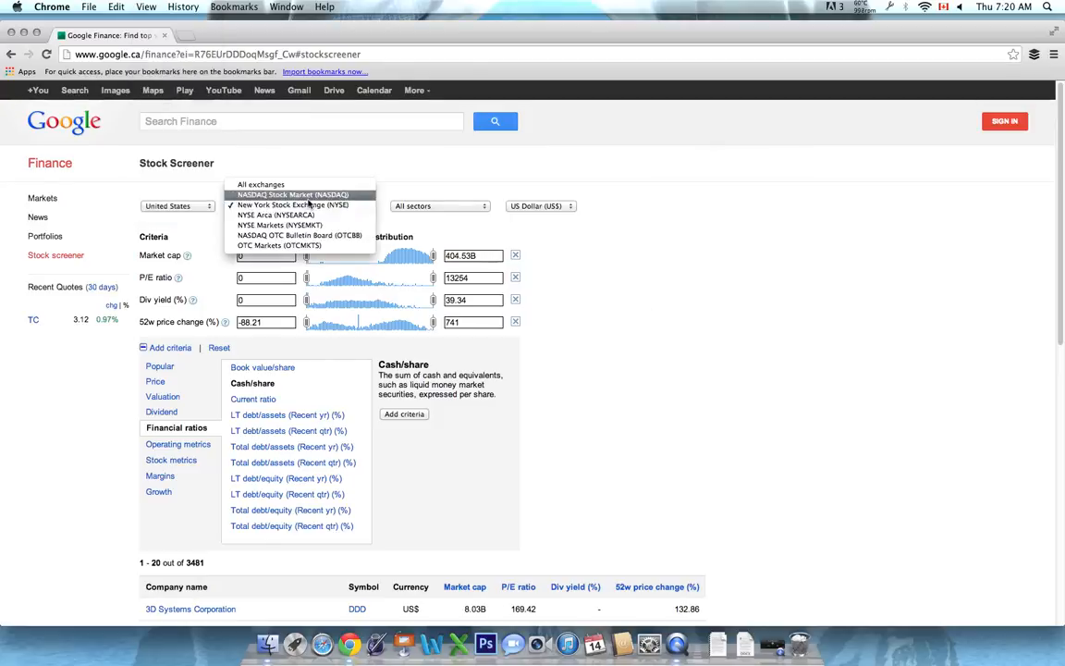
left_click(308, 207)
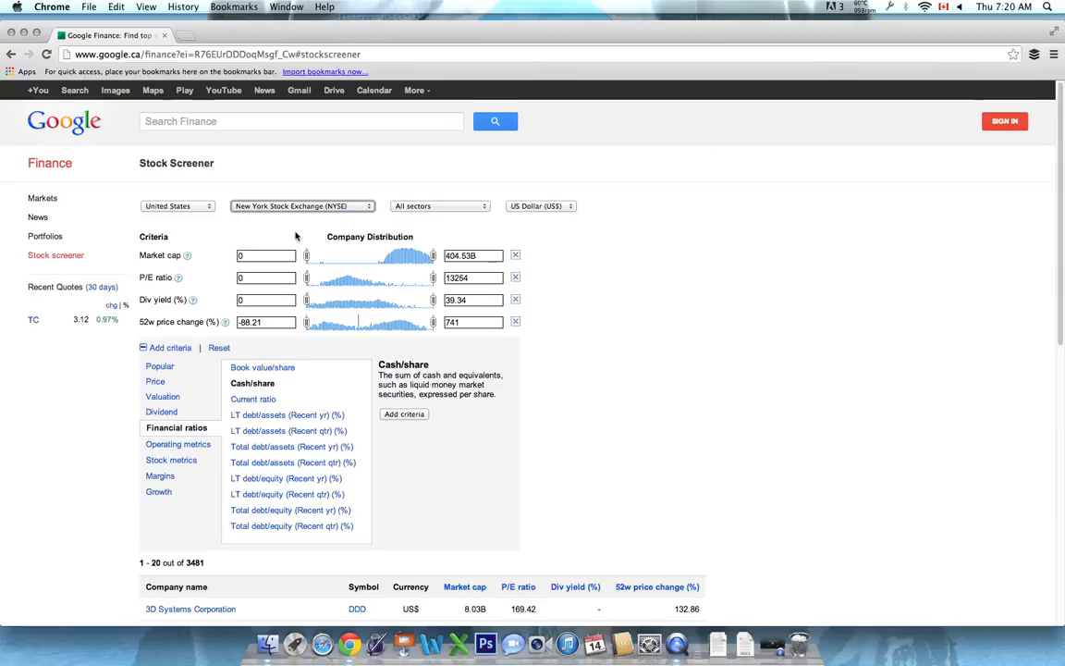
scroll(652, 296, "down", 1)
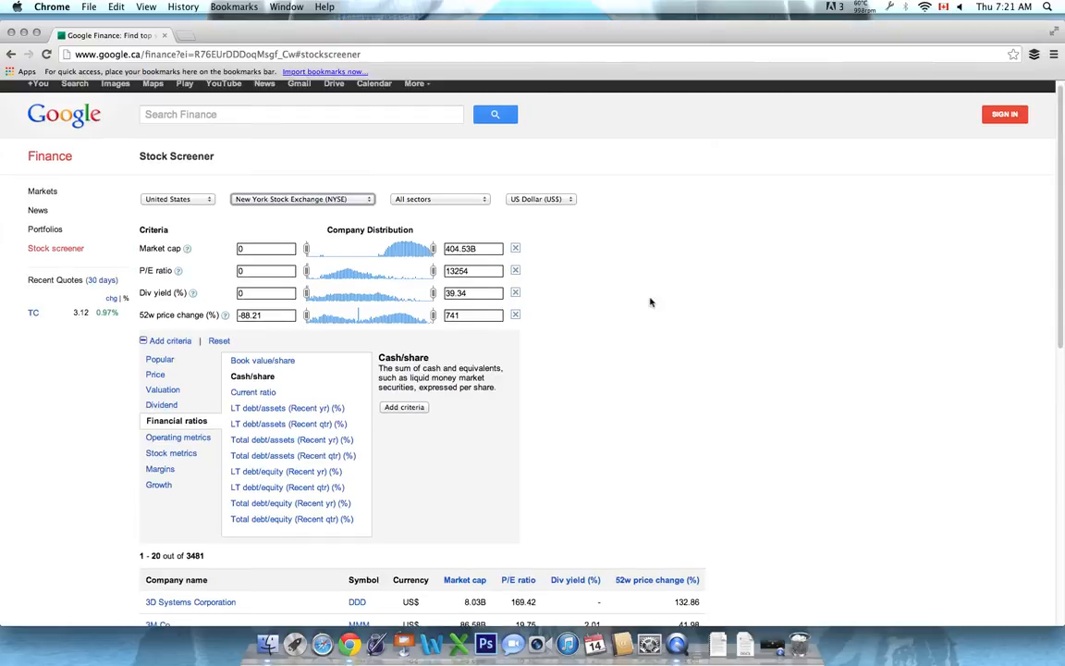
scroll(575, 305, "up", 1)
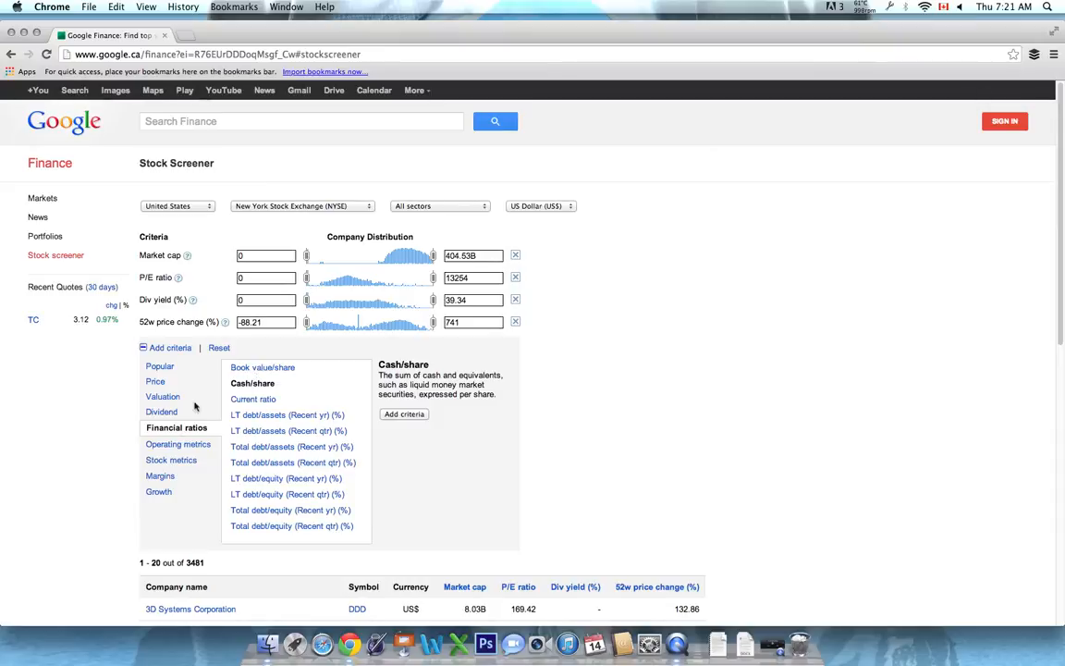
Add the Current ratio from the financial ratios as a screening criterion
left_click(168, 349)
left_click(168, 348)
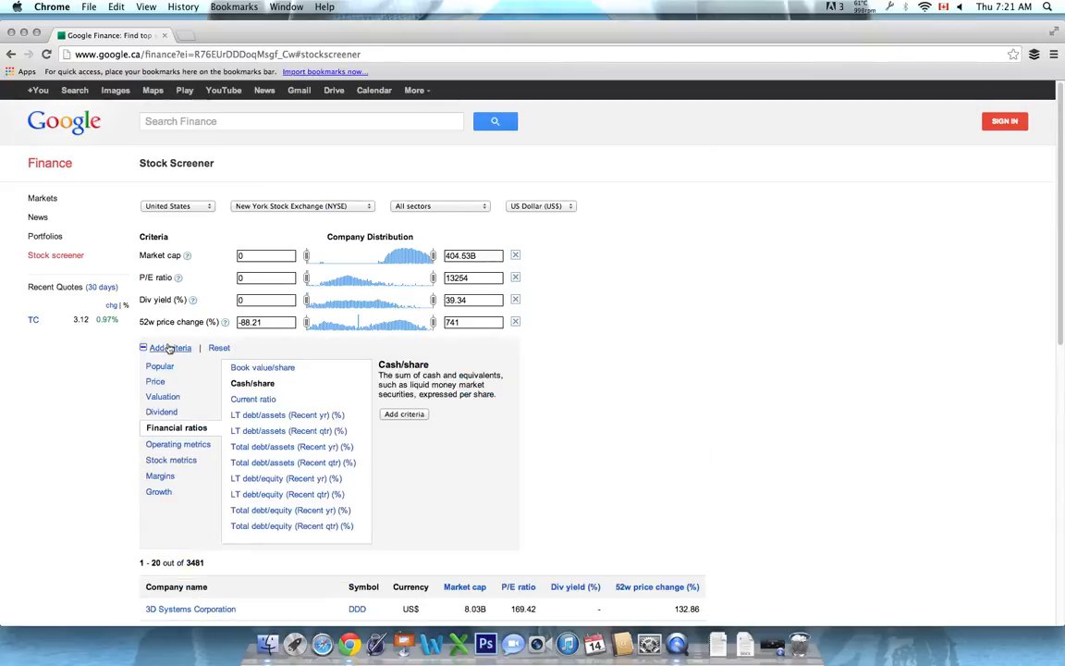
left_click(254, 398)
left_click(404, 413)
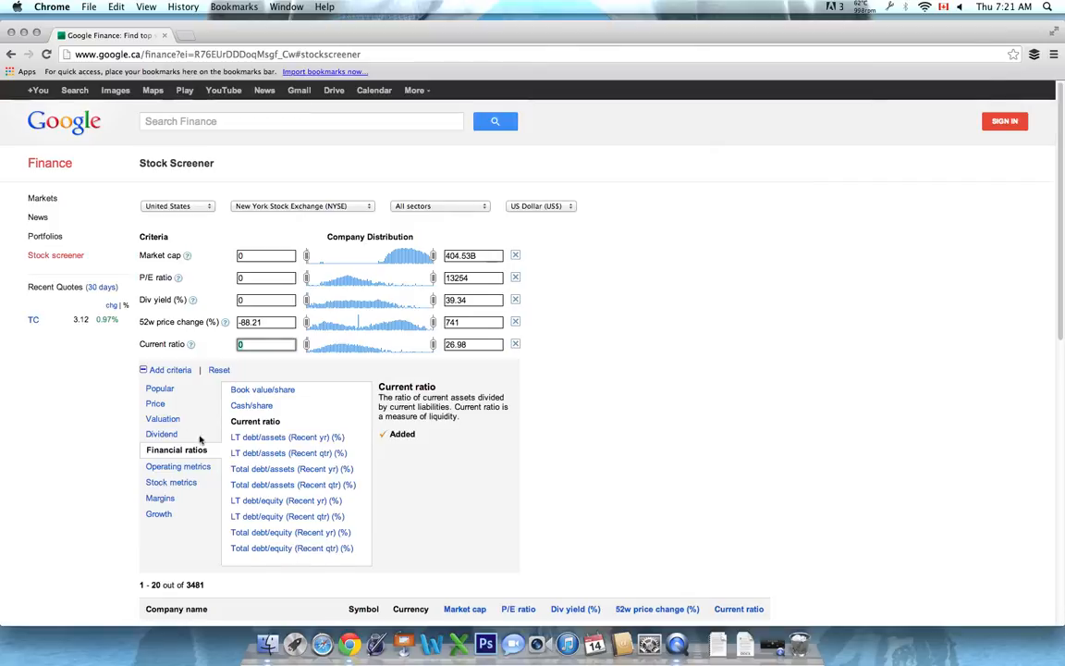
Add Price to book from the popular criteria to the stock screen
left_click(159, 388)
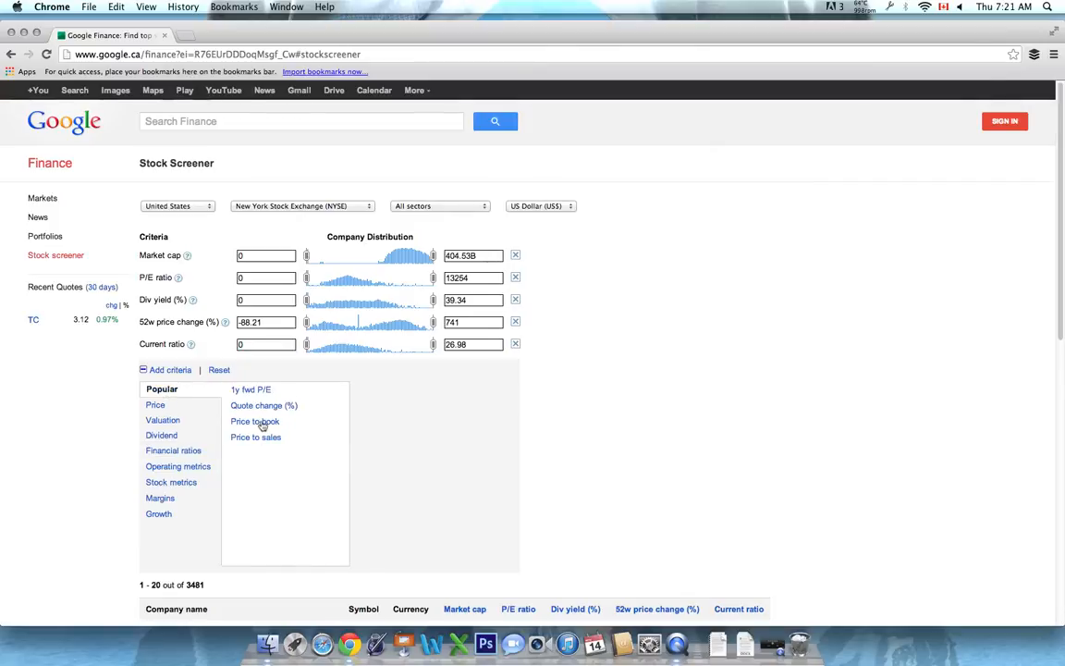
left_click(261, 421)
left_click(380, 427)
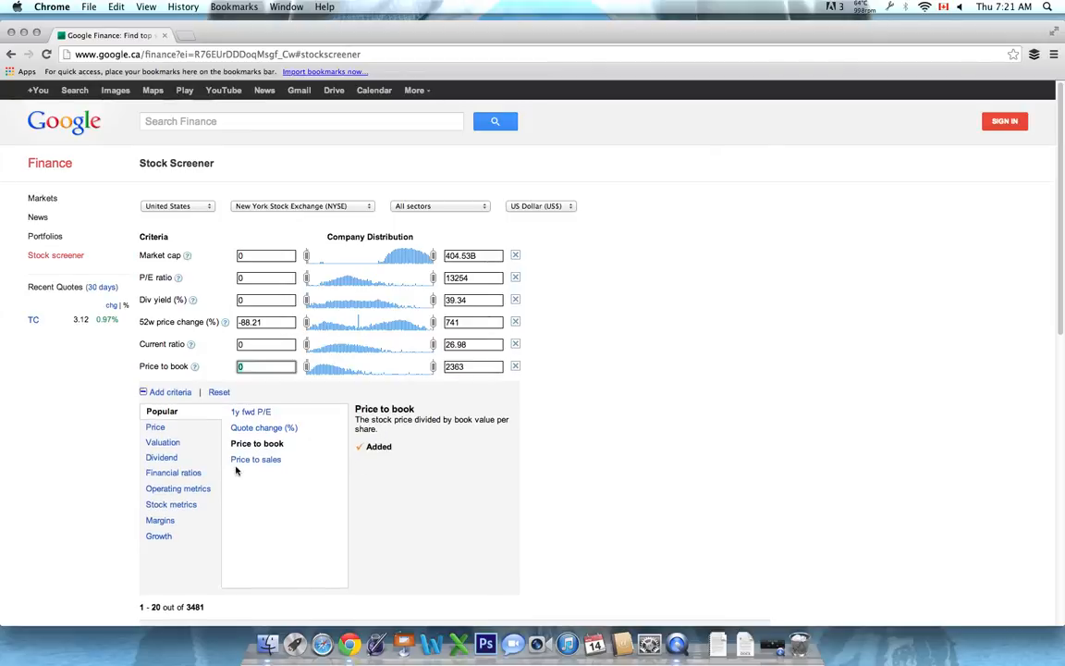
Add Cash/share from the financial ratios to the screening criteria
left_click(162, 442)
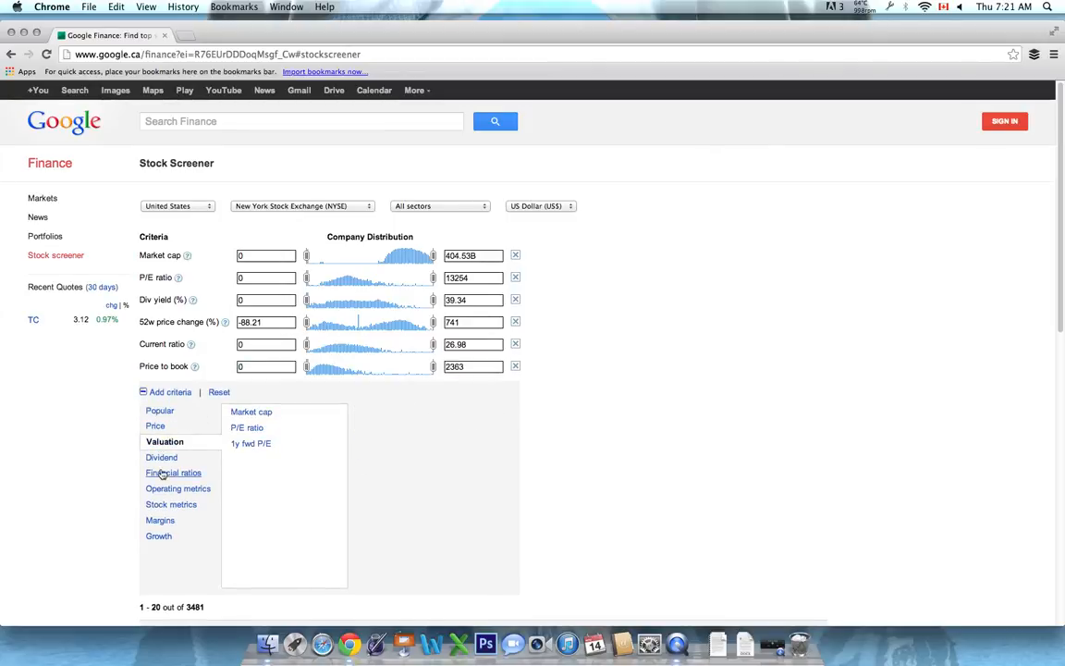
left_click(167, 472)
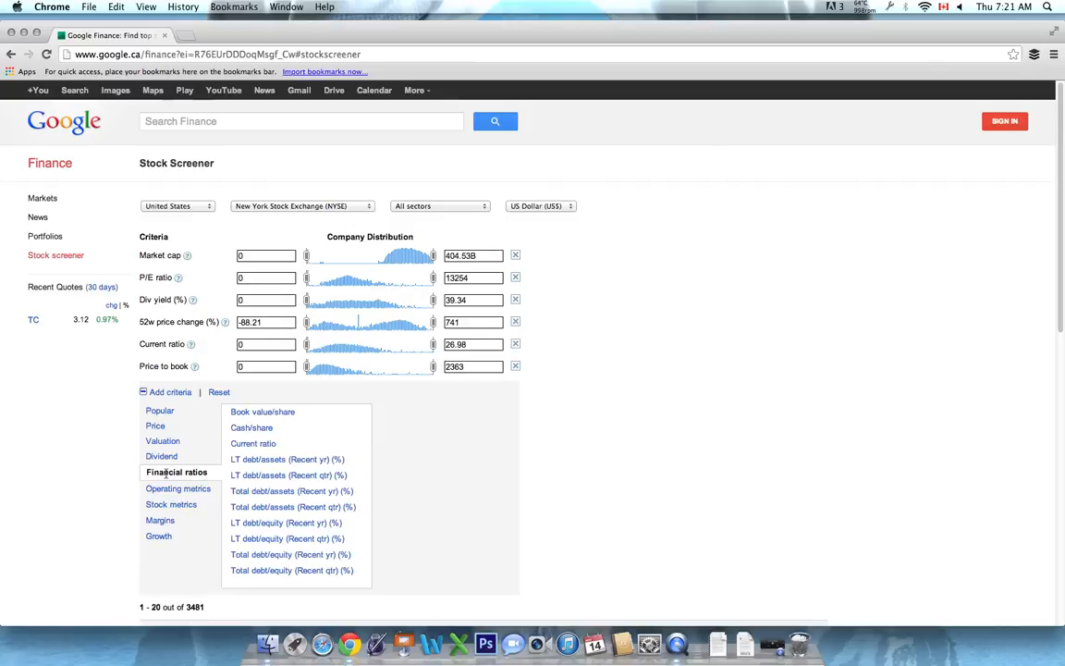
left_click(254, 428)
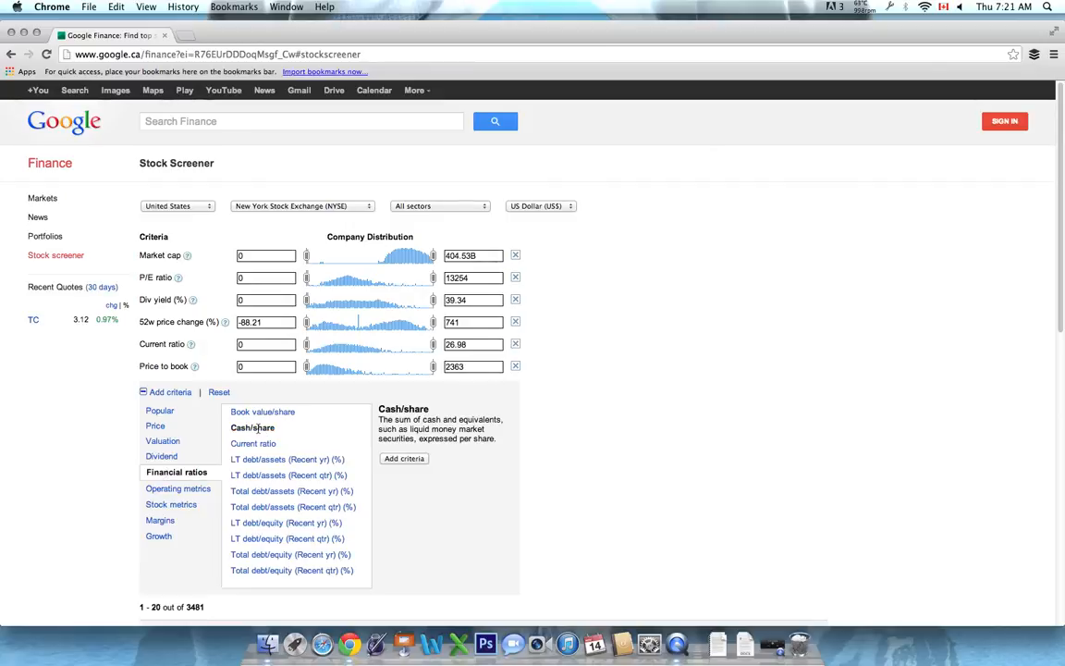
left_click(407, 459)
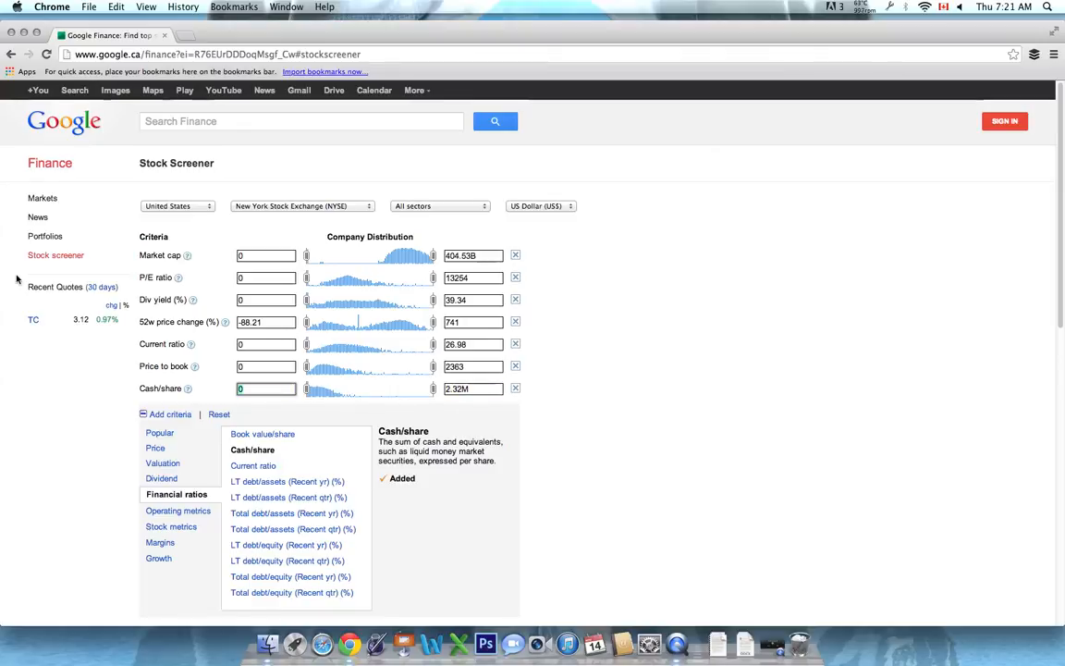
Set the minimum market cap to 200M
left_click(258, 257)
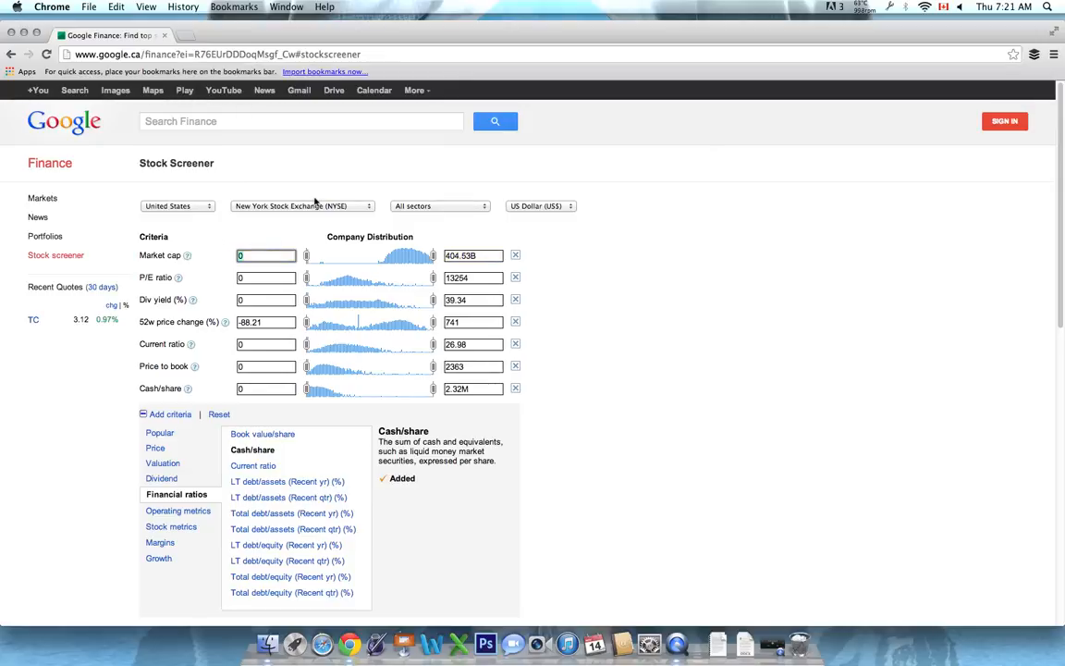
type("200M")
left_click(637, 330)
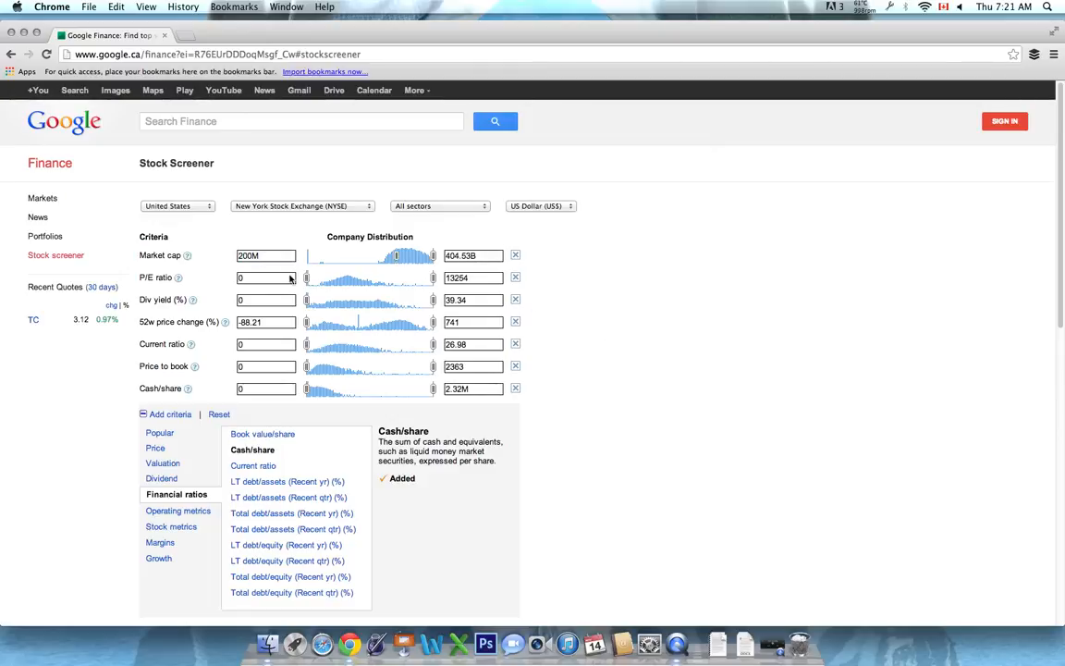
Set the maximum P/E ratio to 15, keeping the full dividend yield range
left_click(259, 279)
double_click(492, 278)
type("15")
left_click(531, 304)
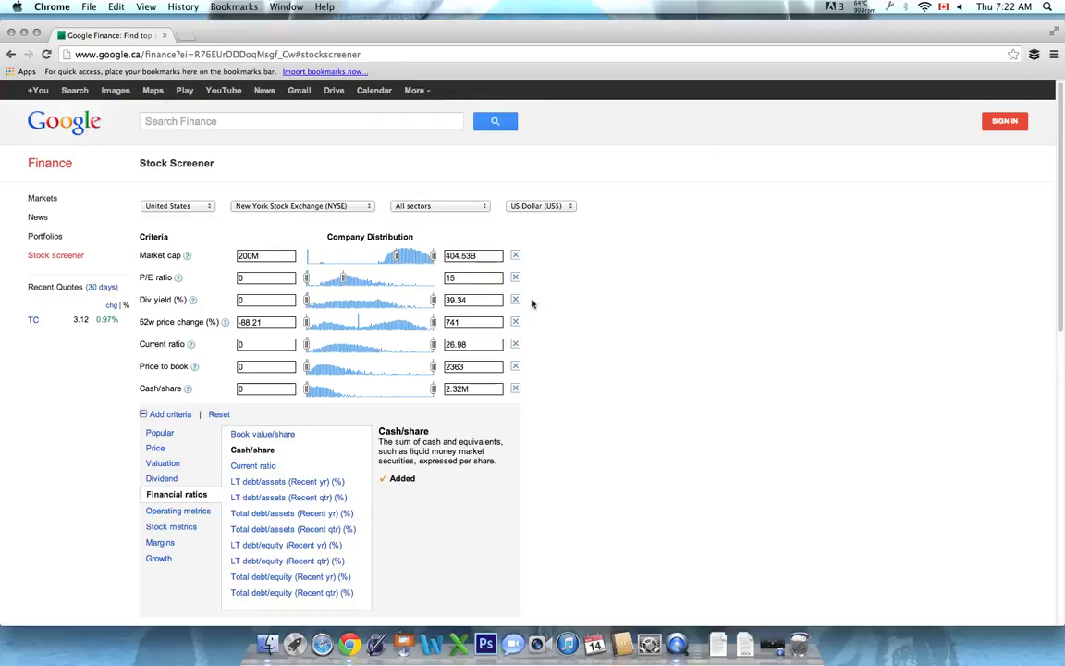
left_click(261, 299)
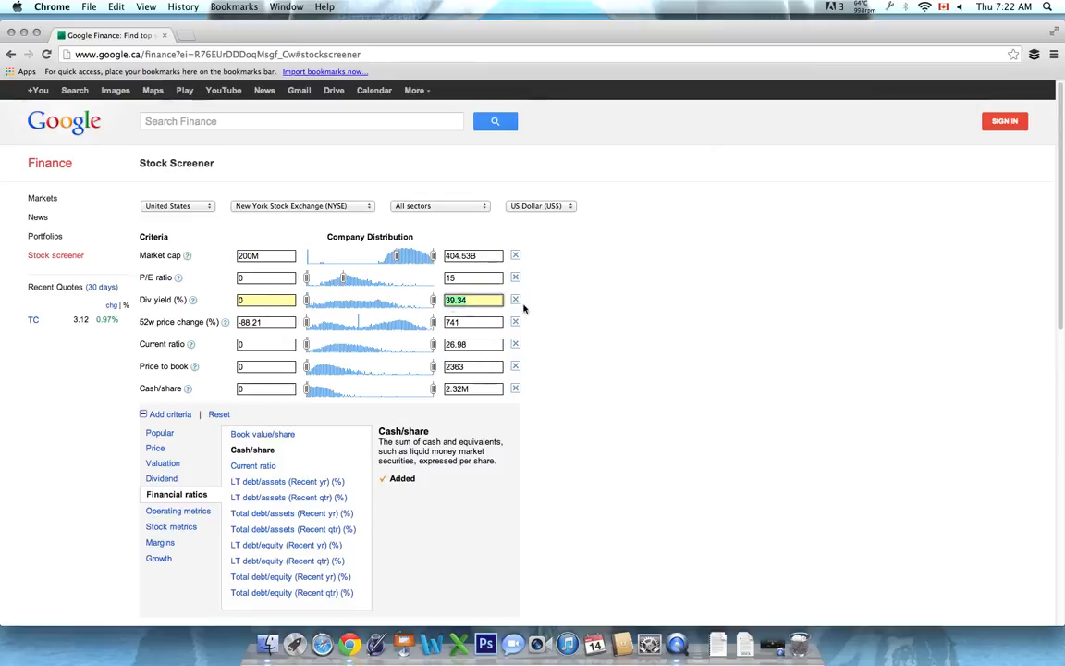
Try limiting the 52-week price change to a maximum of 0 percent
scroll(643, 339, "down", 1)
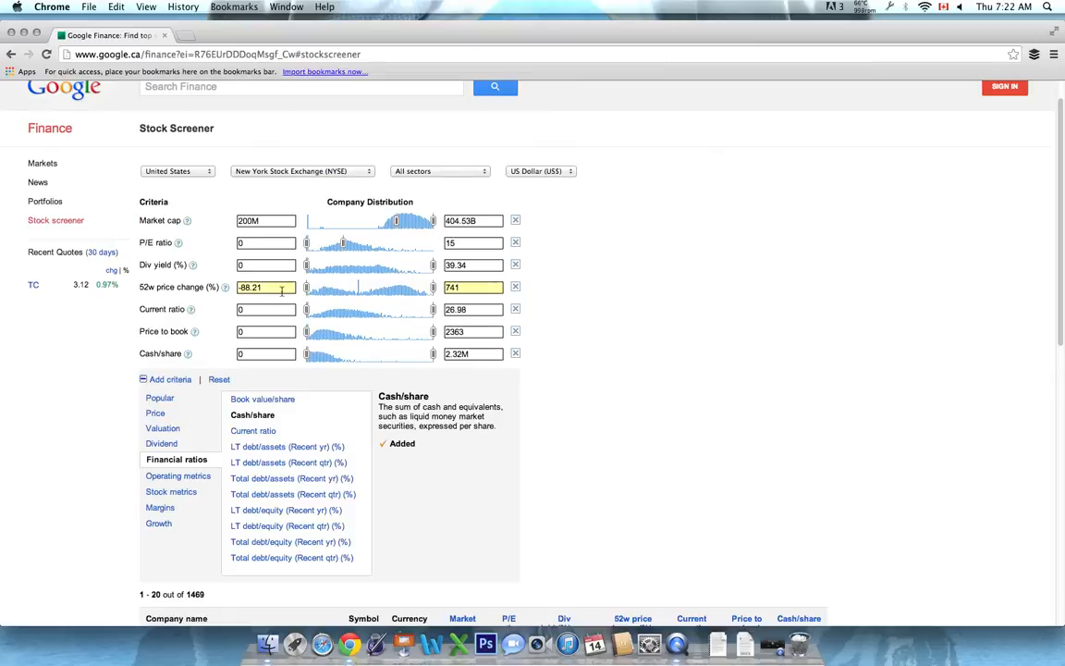
left_click_drag(130, 262, 156, 288)
left_click(261, 288)
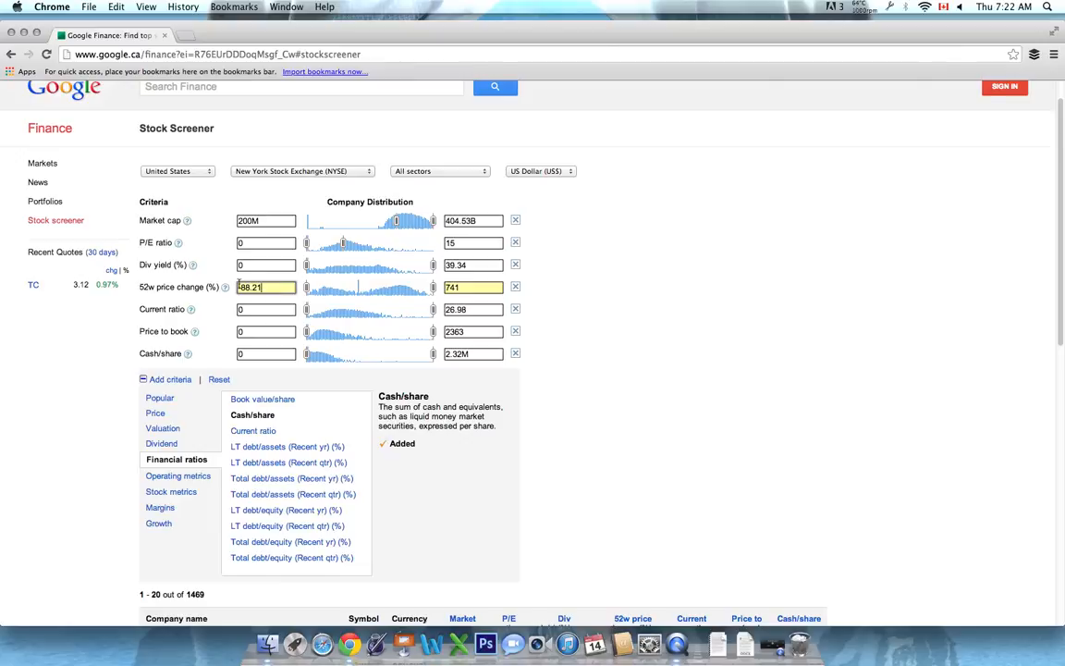
left_click(474, 287)
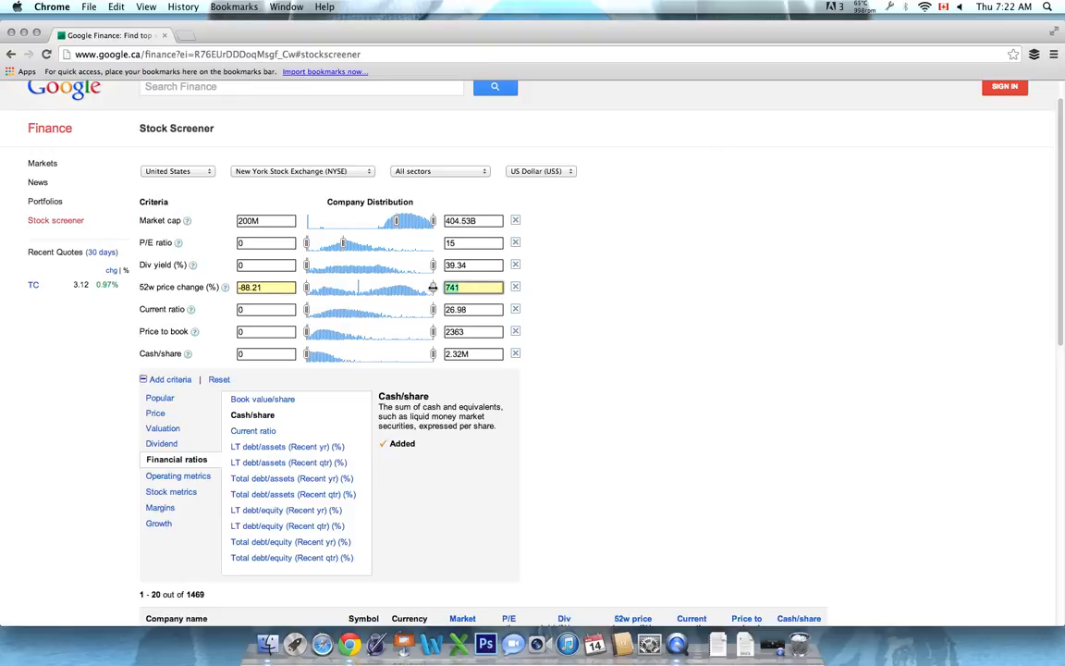
left_click(589, 293)
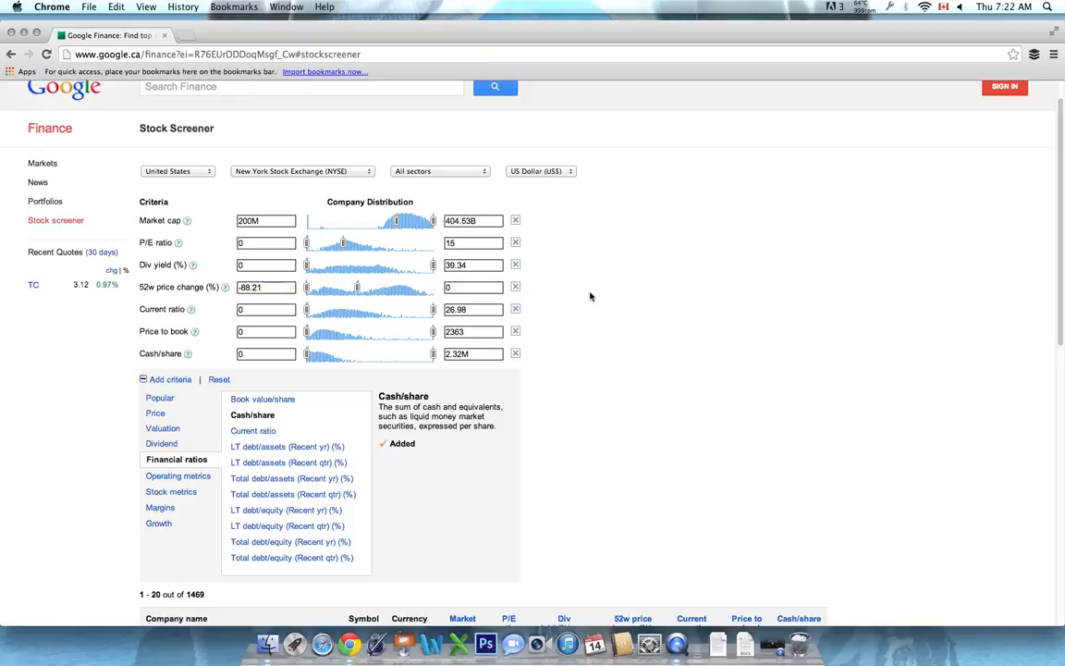
Restore the maximum 52-week price change to 741 percent
left_click(478, 290)
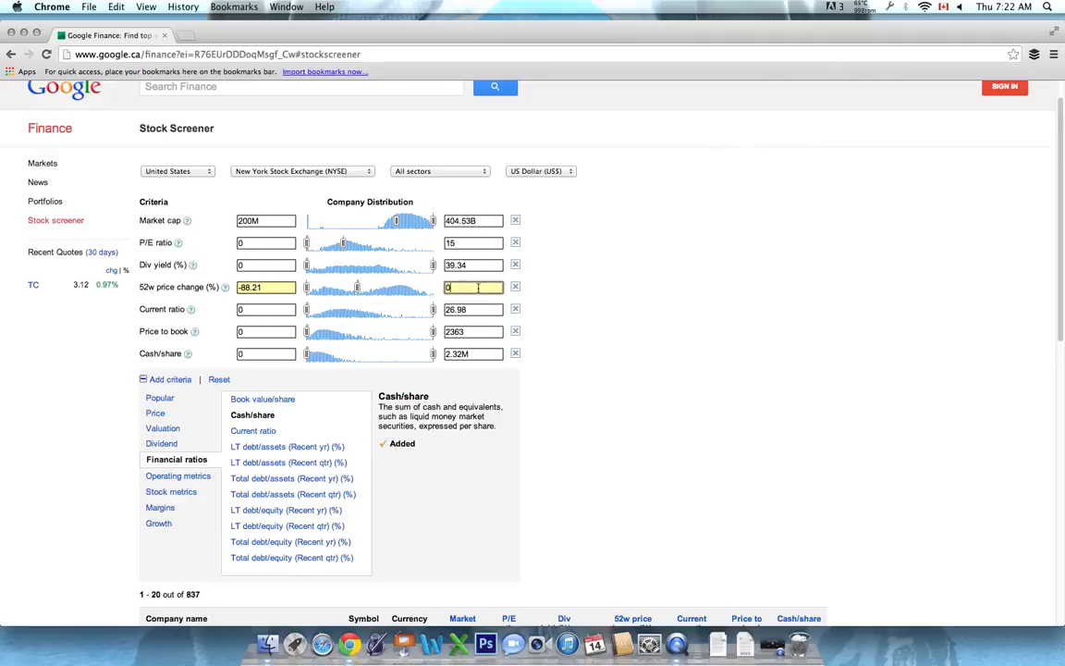
type("741")
left_click(637, 249)
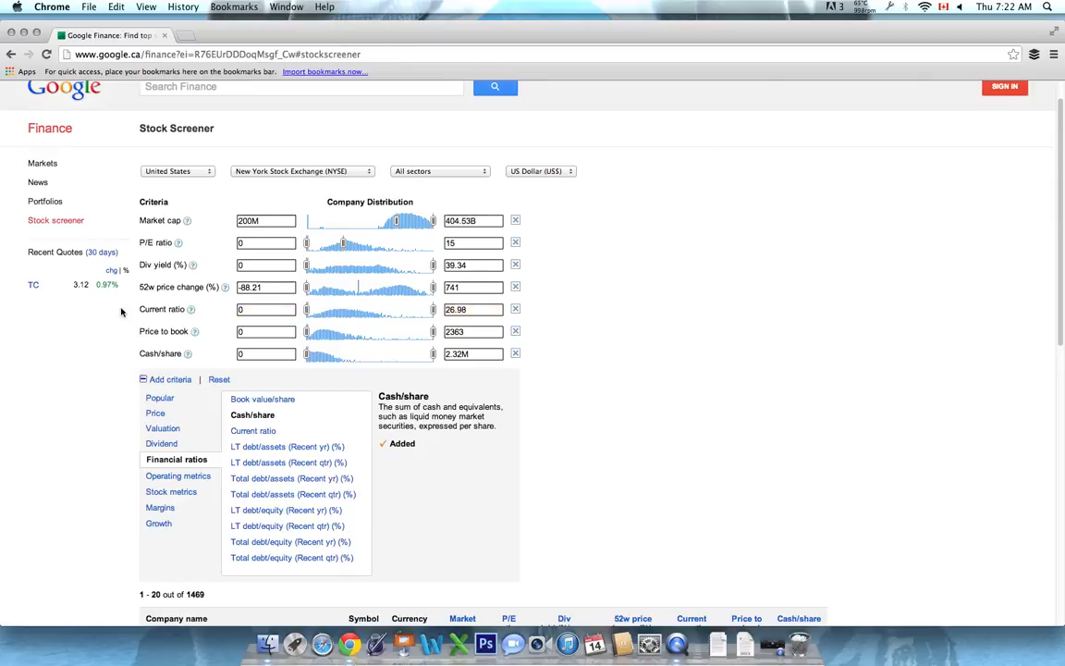
Set the minimum current ratio to 1.5 and the maximum price to book to 1
left_click(250, 309)
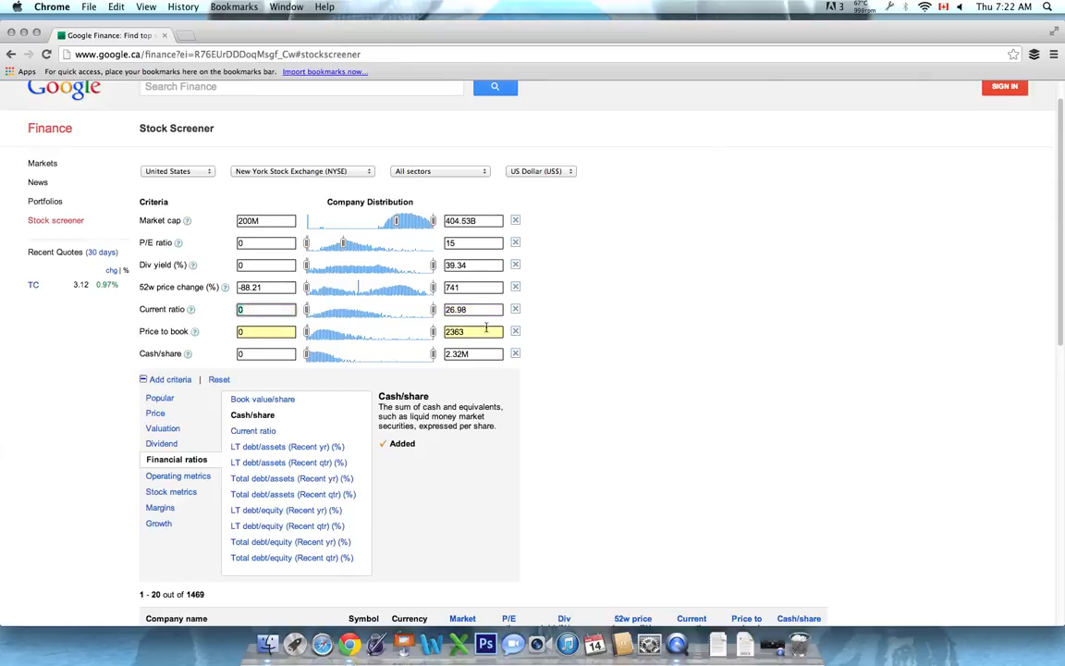
left_click(592, 298)
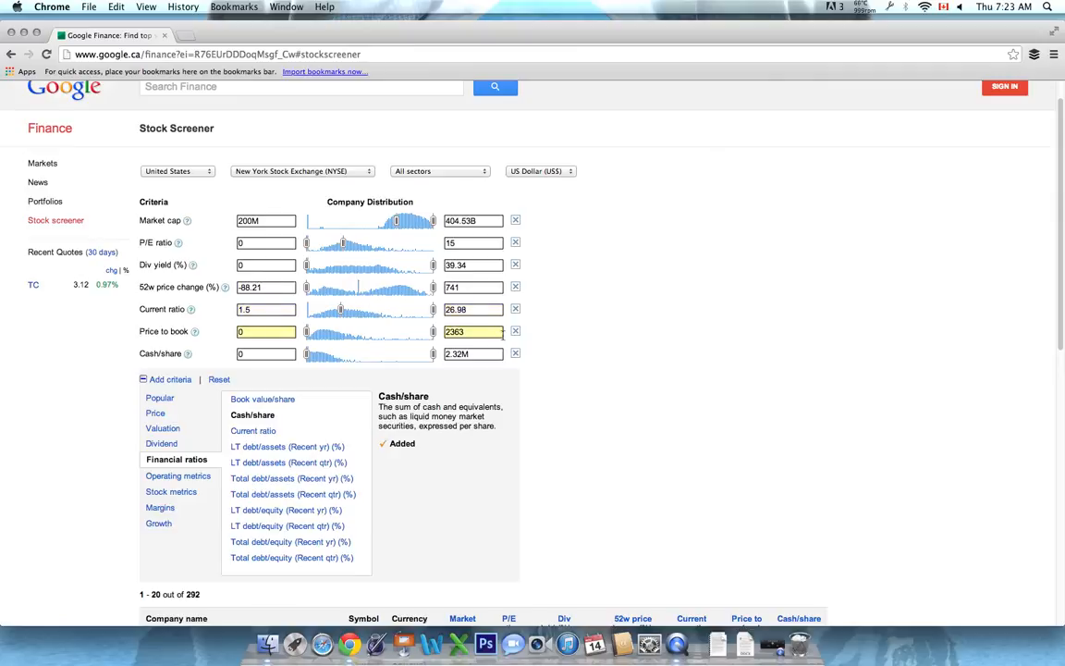
left_click(459, 331)
type("1")
left_click(728, 329)
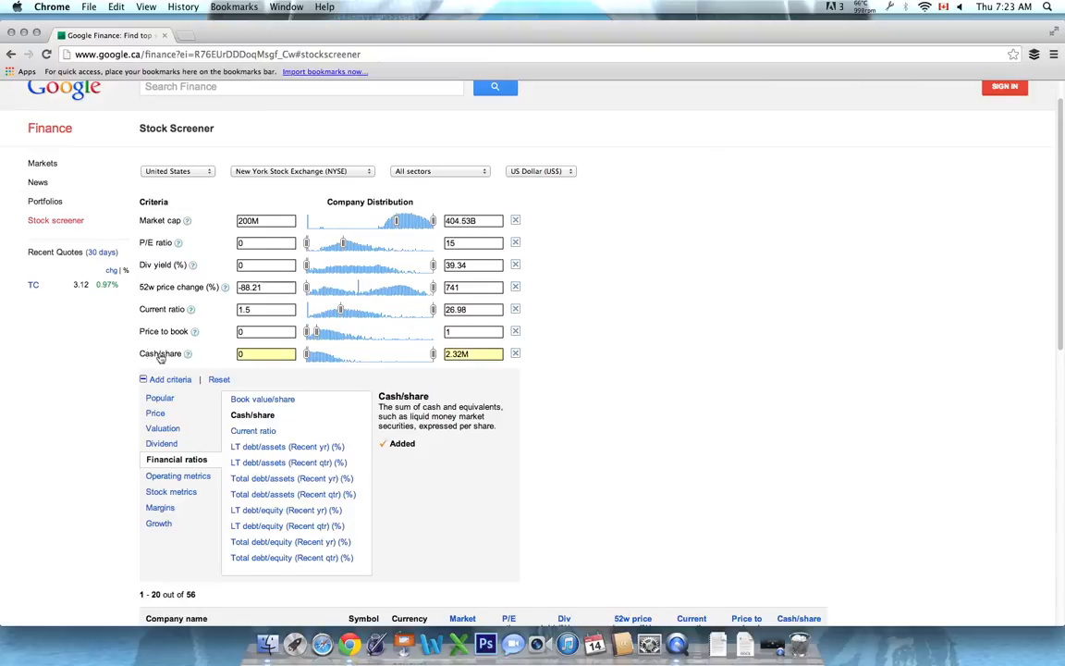
Set the minimum cash per share to 1
left_click(256, 355)
left_click(646, 381)
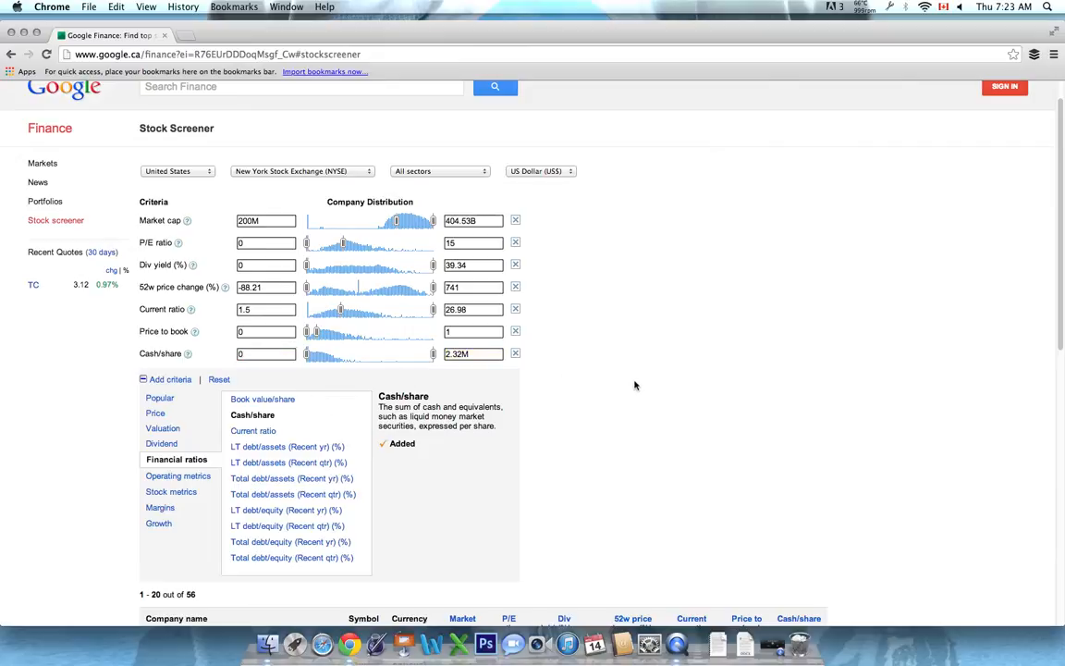
left_click(291, 352)
type(".1")
key("Return")
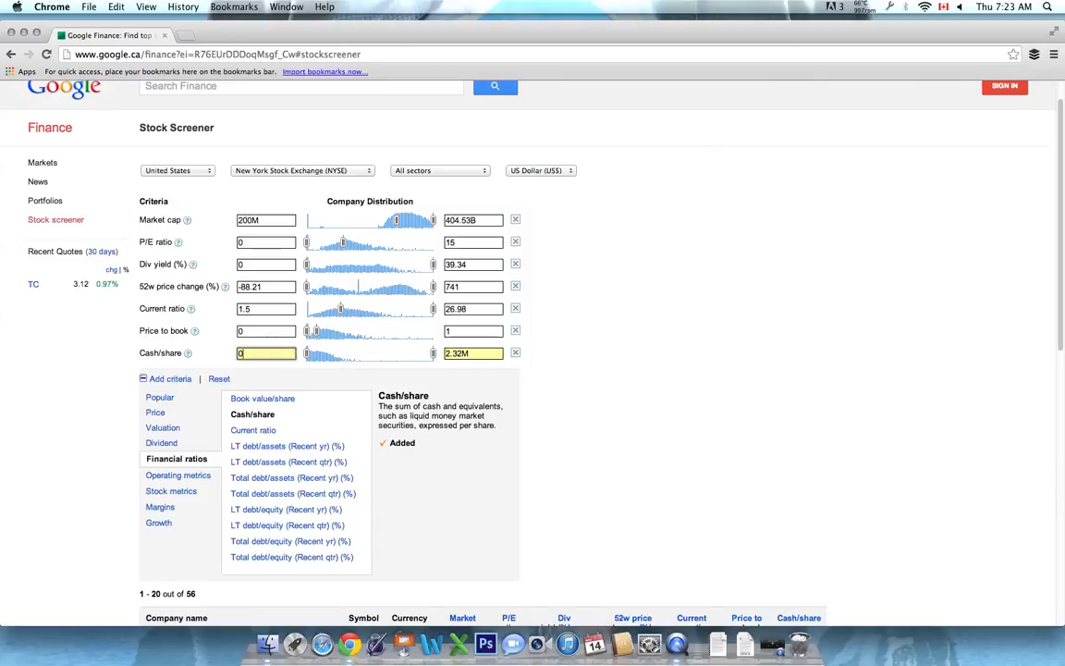
type("1")
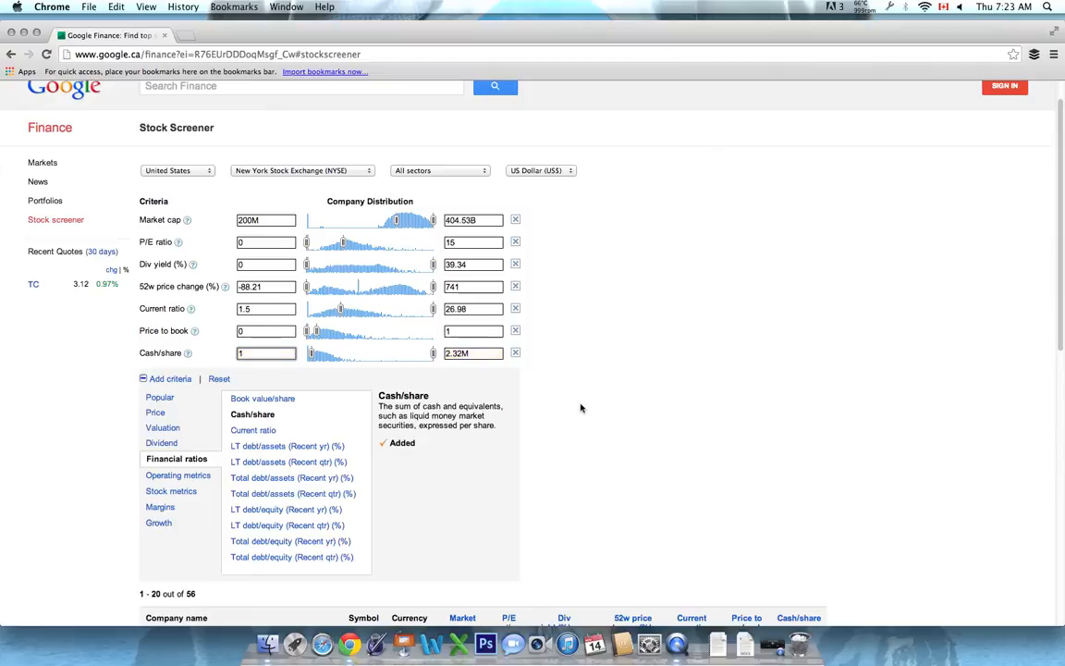
left_click(603, 408)
scroll(619, 404, "down", 1)
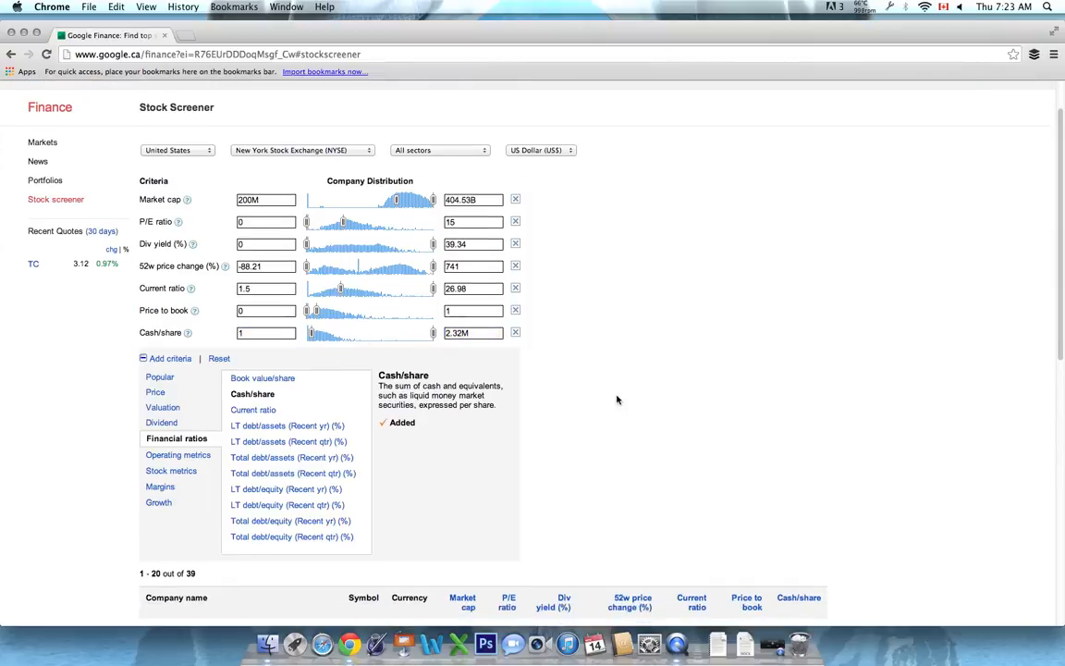
left_click_drag(268, 332, 230, 328)
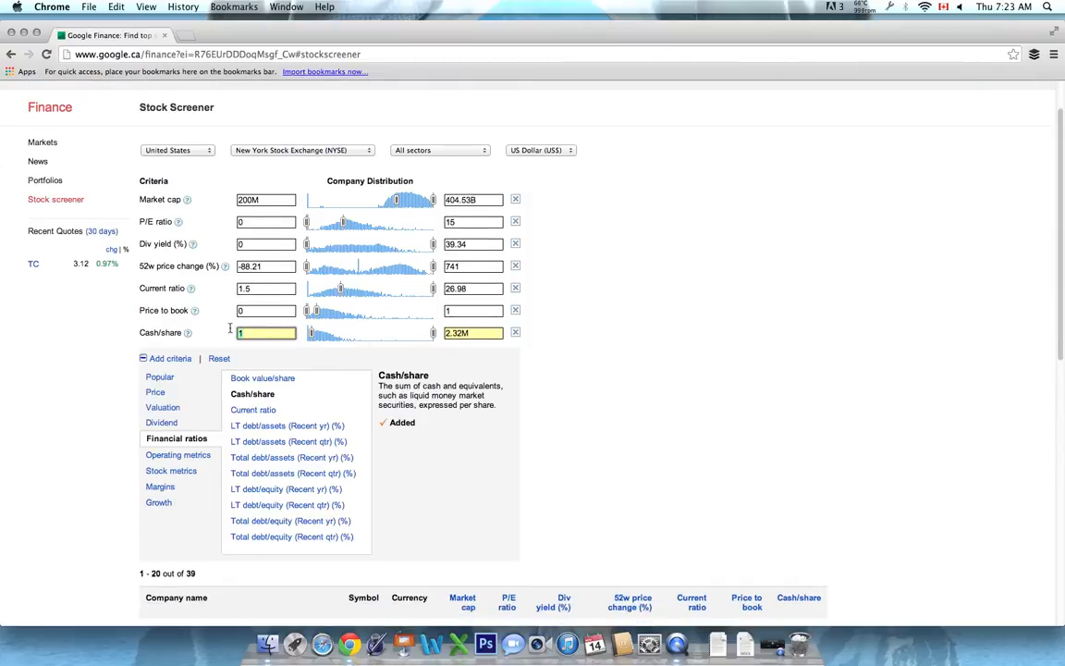
left_click(681, 417)
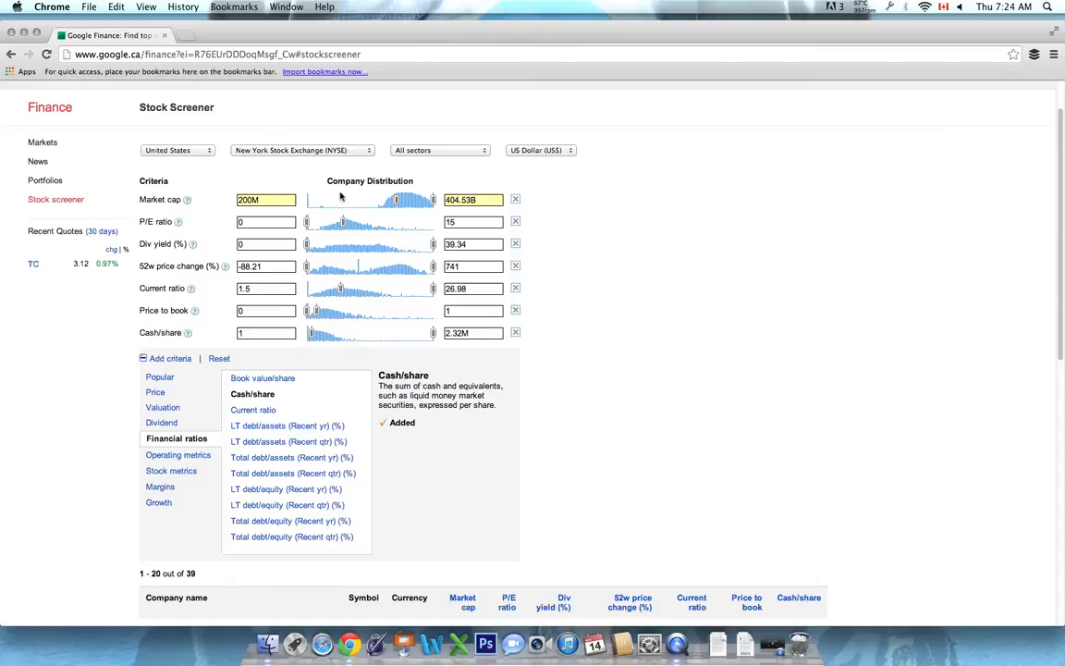
Look over the available stock exchanges and examine the list of companies matching the screening criteria
left_click(325, 153)
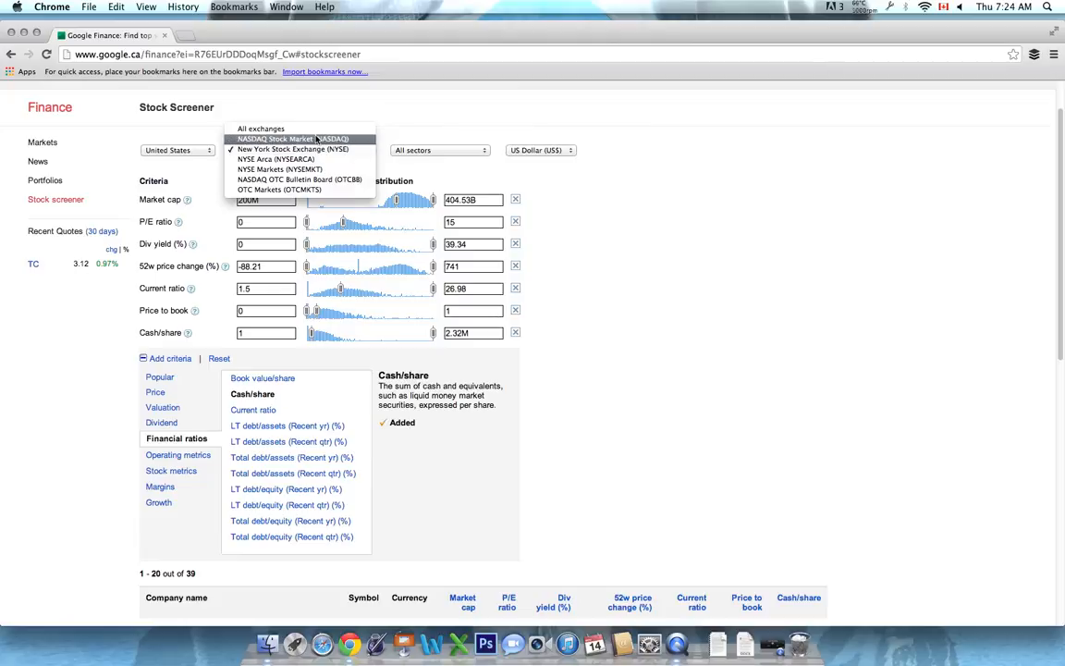
left_click(662, 295)
scroll(587, 347, "down", 5)
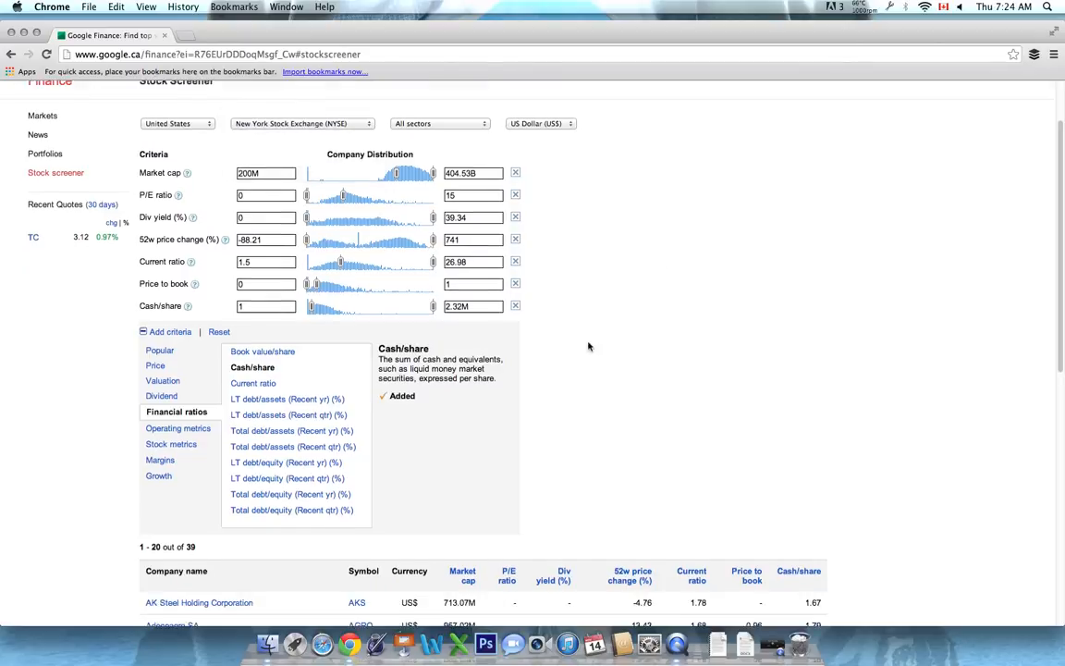
scroll(416, 399, "down", 3)
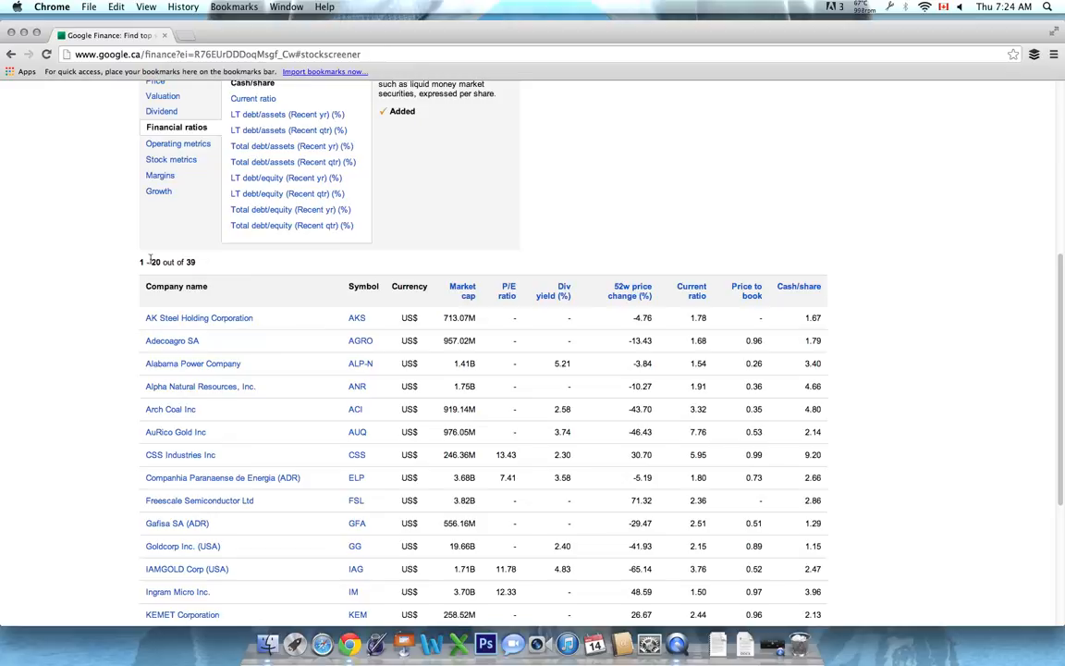
Sort the matching companies by current ratio from highest to lowest and look over the sorted list
left_click_drag(152, 262, 209, 264)
left_click(220, 281)
left_click(693, 290)
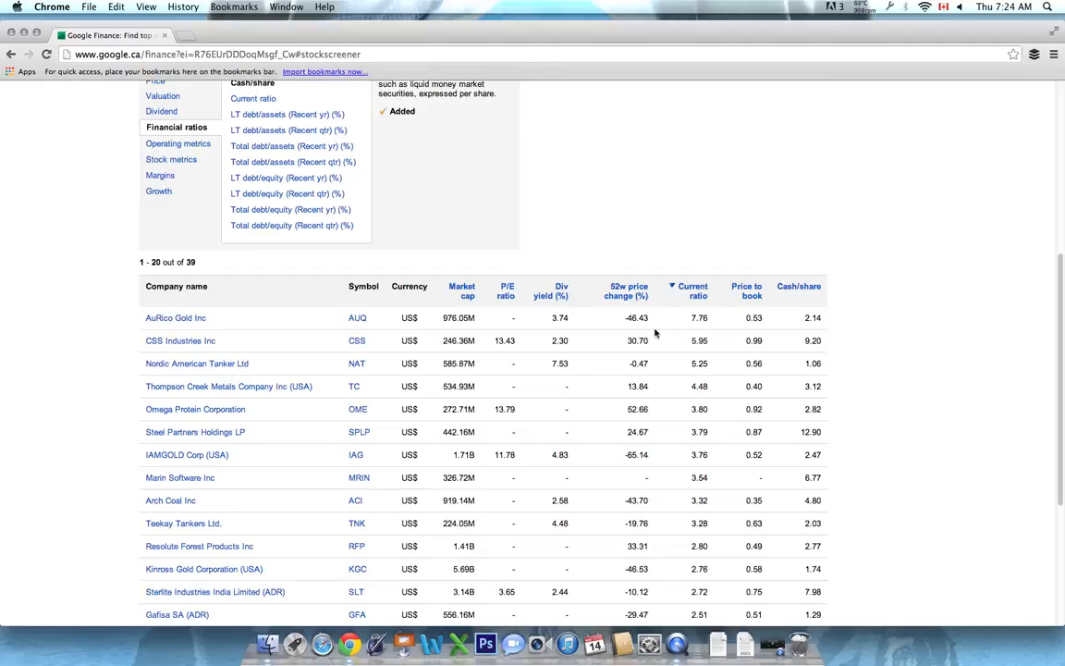
left_click_drag(704, 316, 697, 318)
scroll(692, 478, "down", 5)
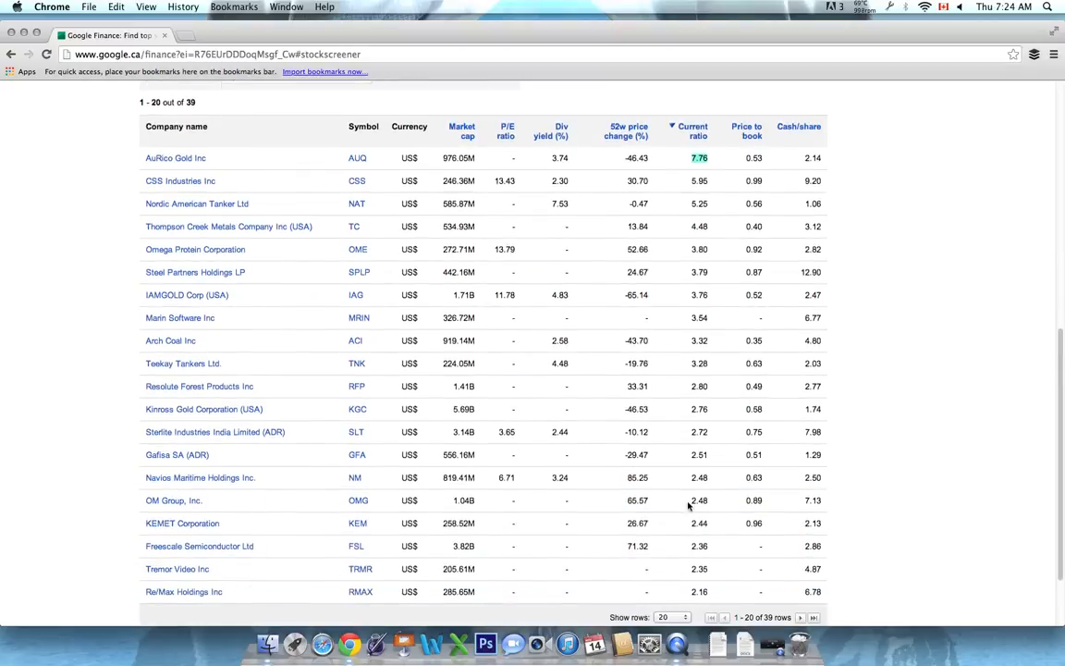
Set the minimum current ratio to 2.5 in the screening criteria
scroll(697, 495, "up", 15)
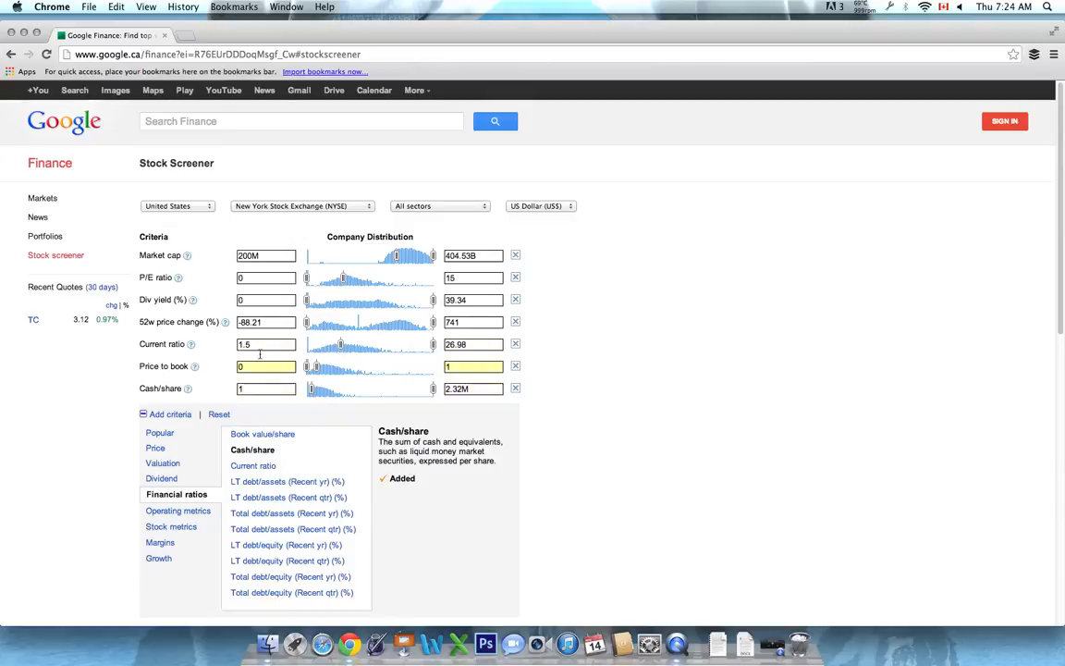
left_click(265, 343)
key("BackSpace")
key("BackSpace")
key("BackSpace")
type("2.5")
key("Return")
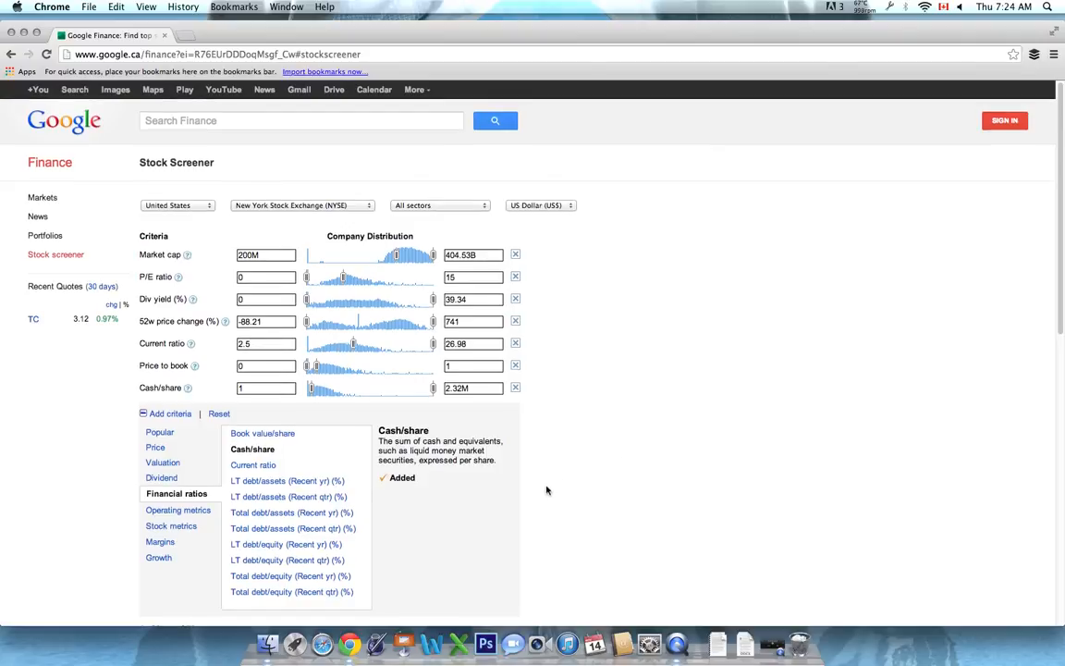
Examine the narrowed list of companies, comparing their current ratio, P/E ratio and other screening values
scroll(570, 475, "down", 5)
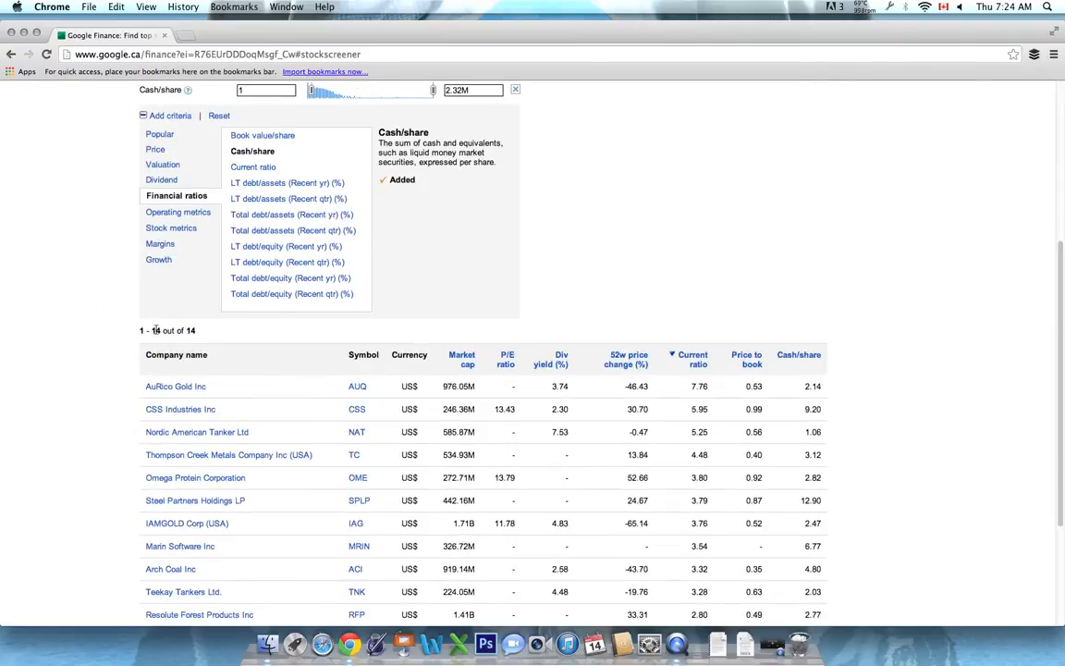
scroll(280, 428, "down", 2)
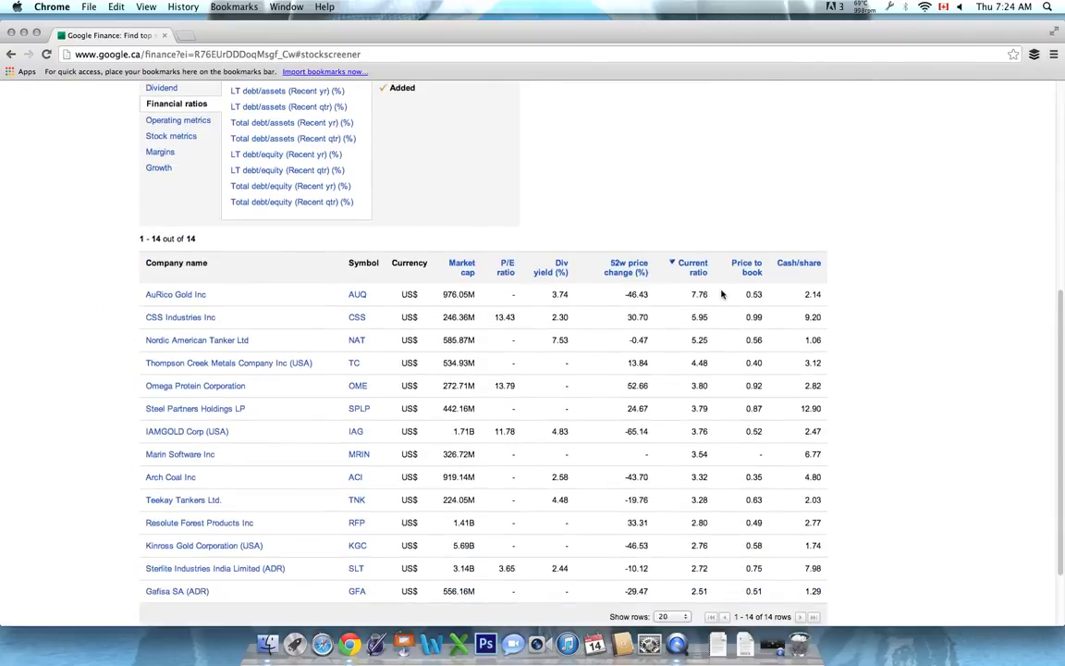
scroll(599, 288, "down", 3)
scroll(554, 351, "up", 3)
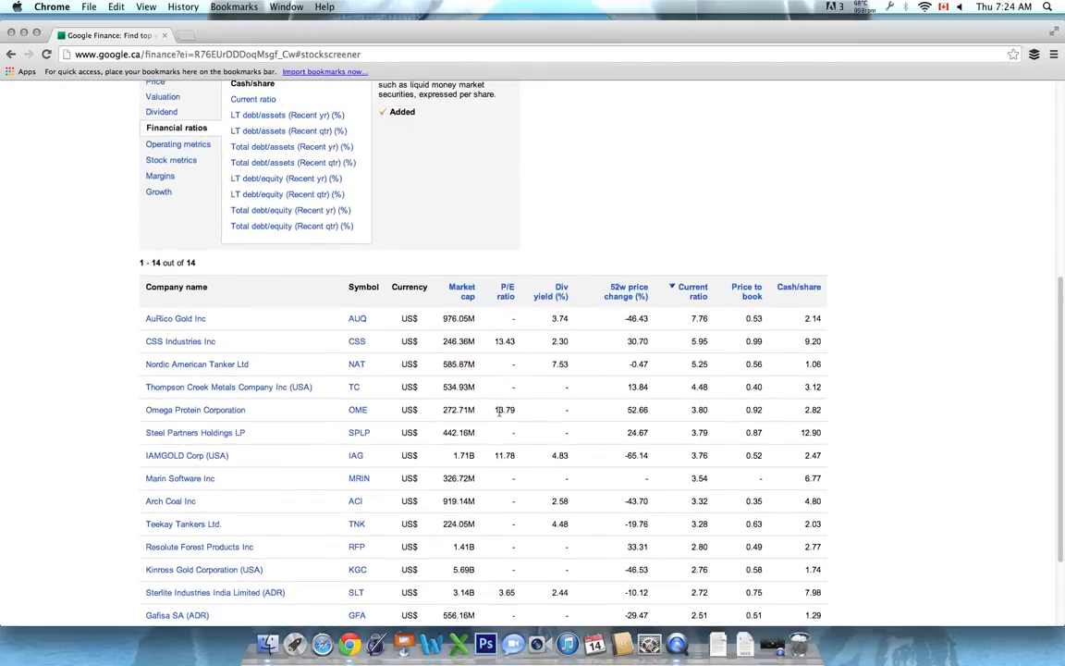
scroll(523, 409, "down", 2)
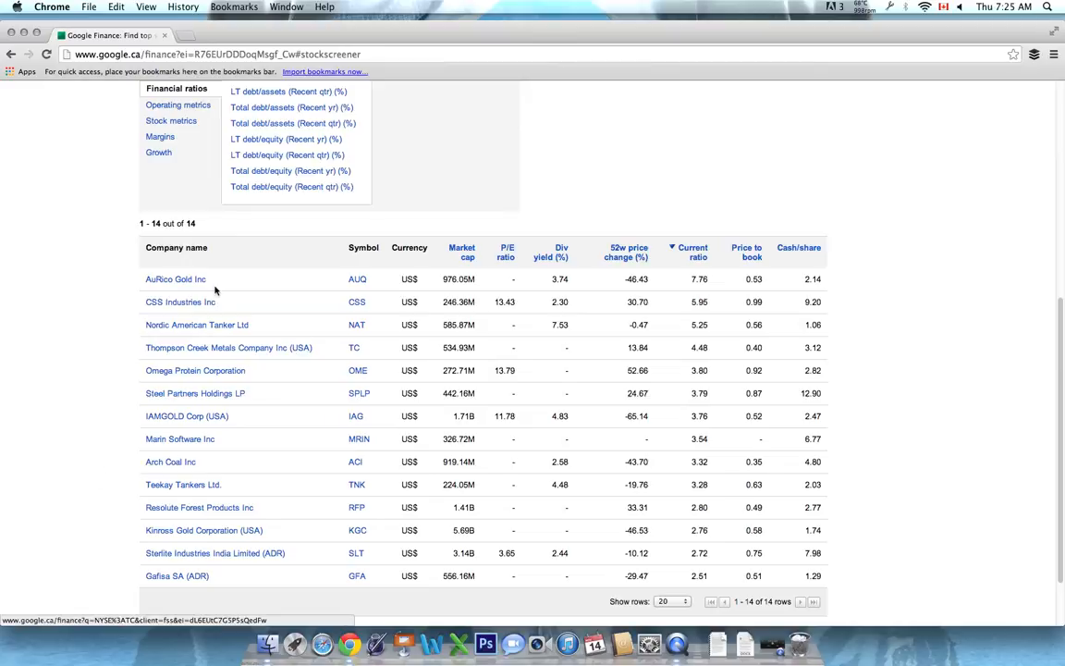
scroll(131, 293, "down", 1)
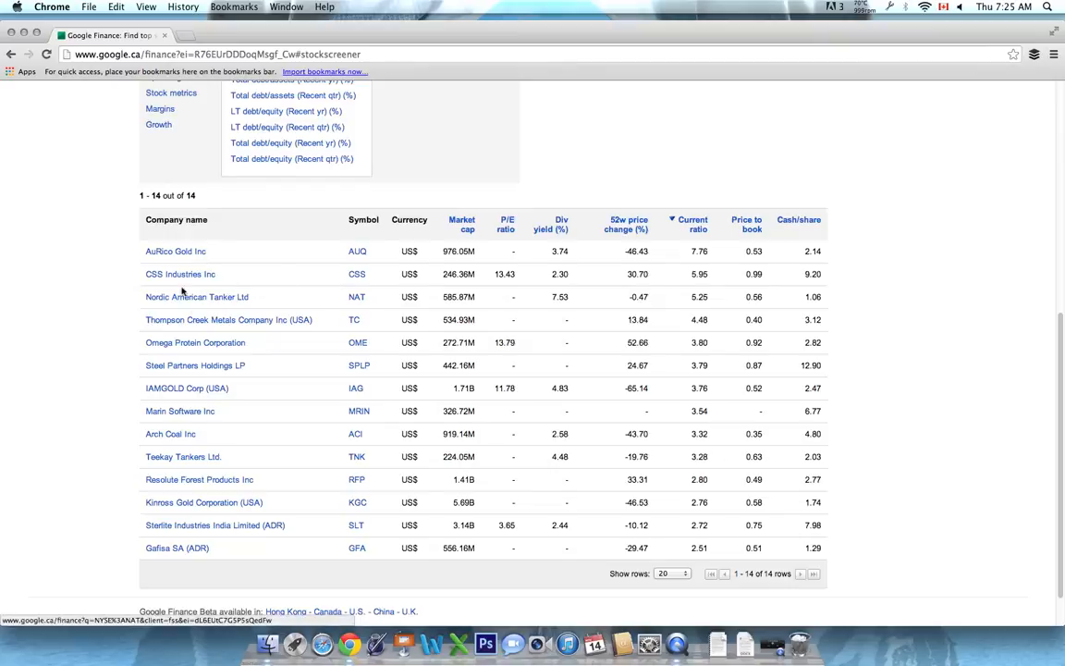
Open the AuRico Gold Inc quote page in a new tab and close that tab again
right_click(178, 255)
right_click(178, 255)
left_click(208, 260)
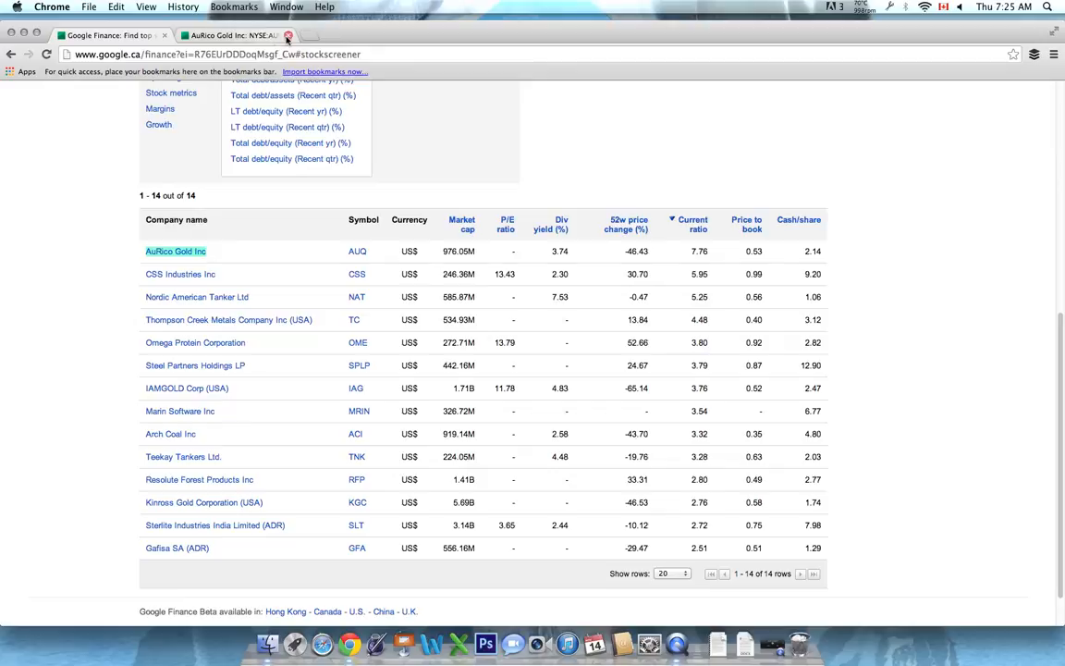
left_click(288, 37)
scroll(528, 234, "up", 3)
scroll(529, 234, "down", 2)
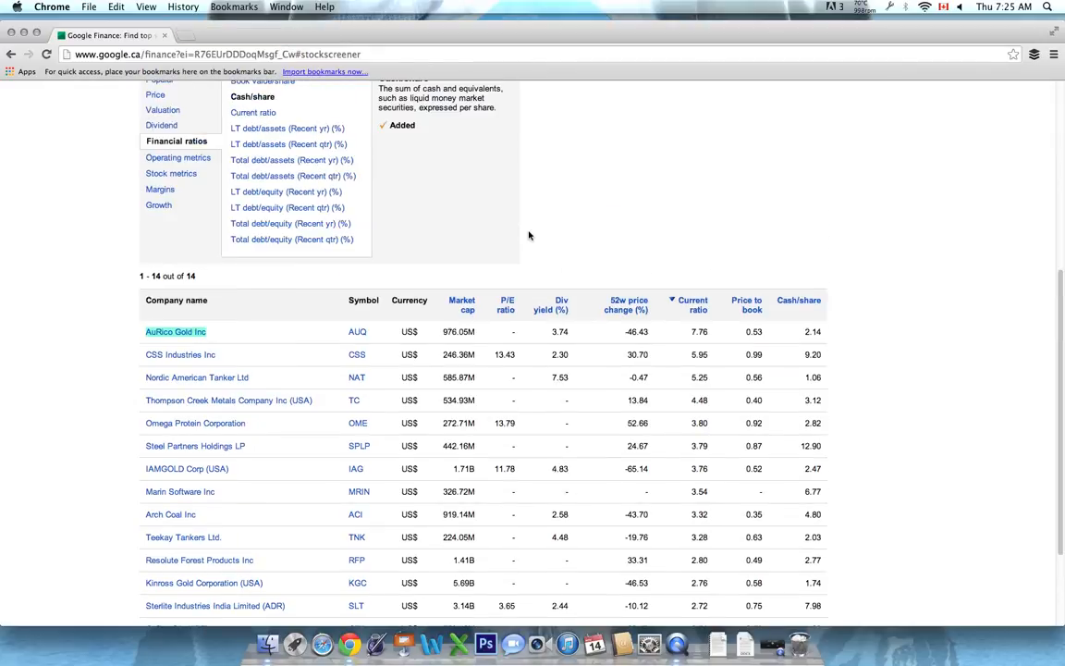
scroll(529, 235, "up", 4)
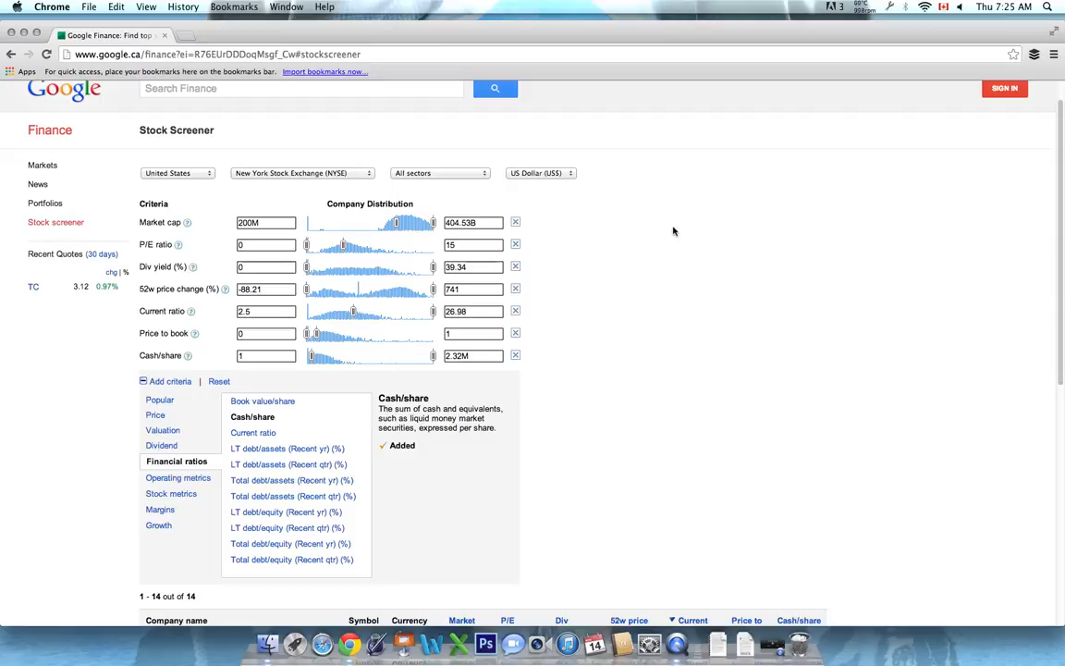
scroll(677, 247, "down", 2)
scroll(689, 252, "up", 3)
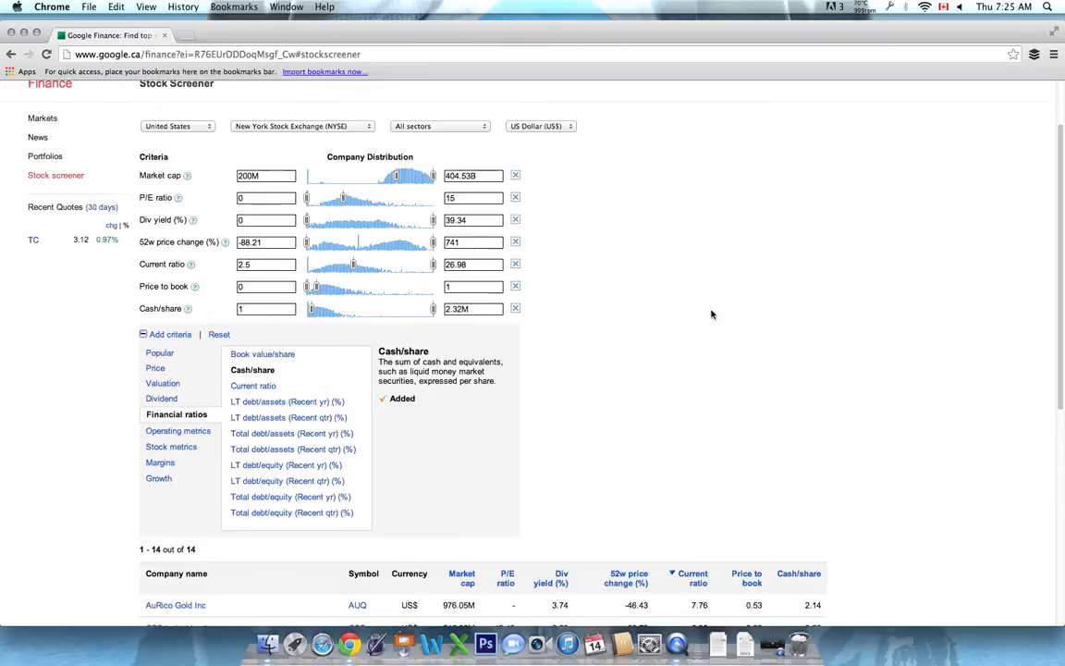